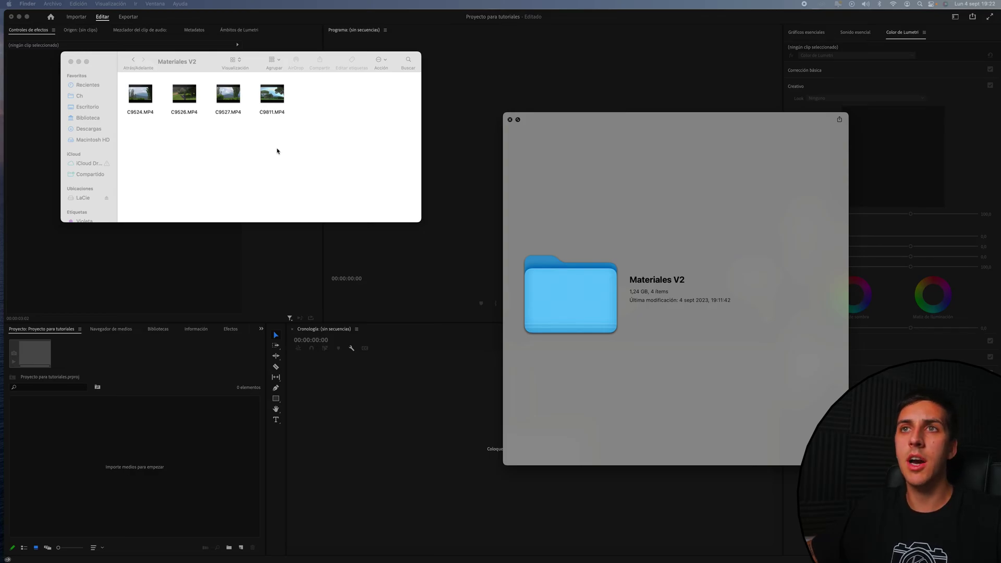
Preview C9811.MP4 in Quick Look, then select all four Materiales V2 clips
{"action": "left_click", "coordinate": [272, 93]}
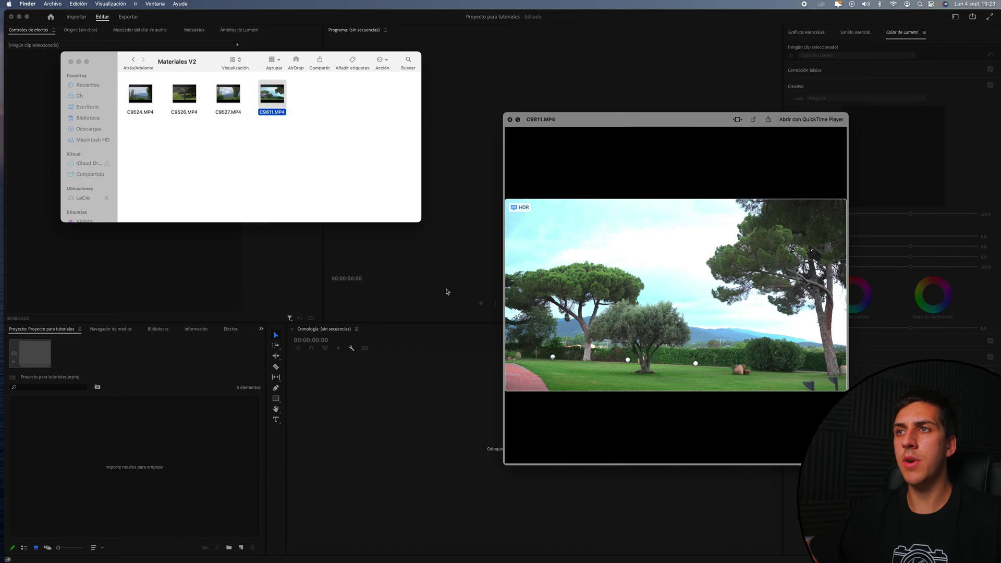
{"action": "mouse_move", "coordinate": [506, 218]}
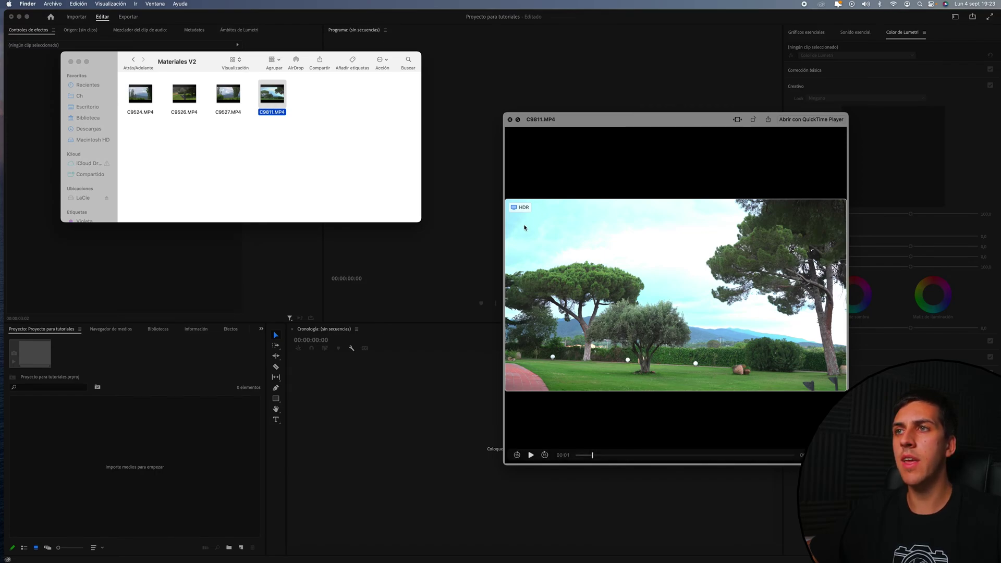
{"action": "left_click", "coordinate": [538, 196]}
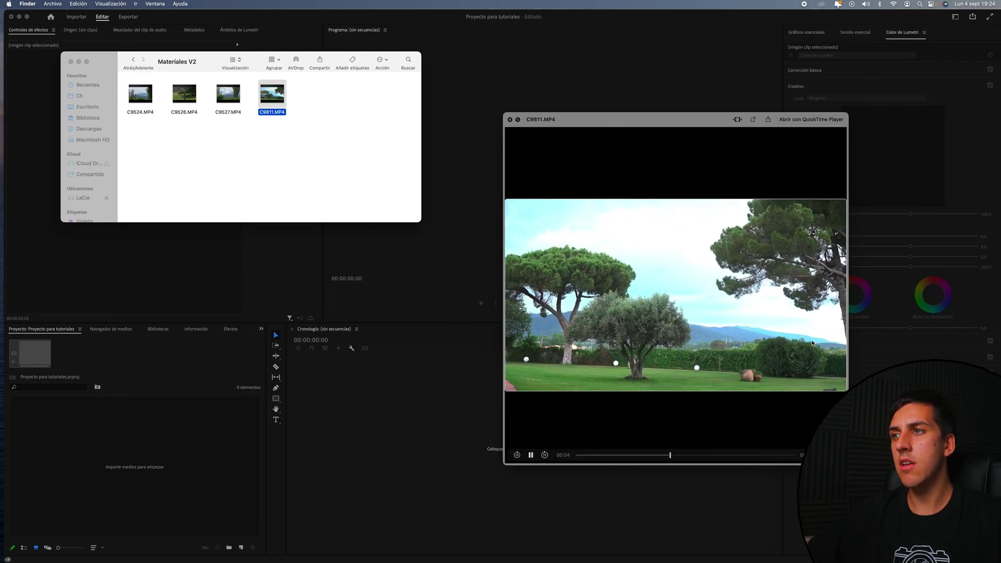
{"action": "key", "text": "cmd+a"}
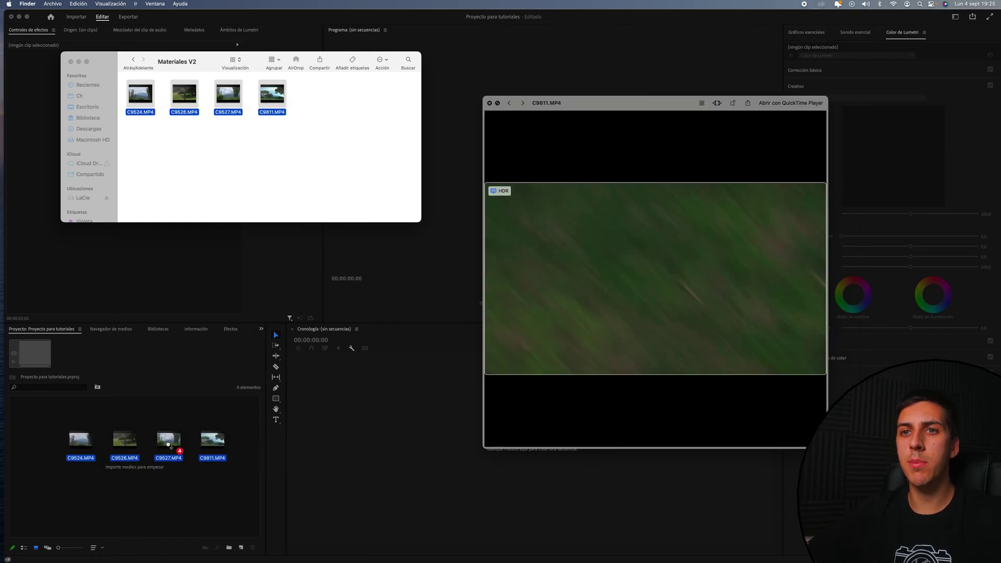
Import the four clips and drag them onto the Timeline to build the C9811 sequence
{"action": "left_click_drag", "start_coordinate": [228, 100], "coordinate": [177, 443]}
{"action": "left_click_drag", "start_coordinate": [222, 472], "coordinate": [21, 412]}
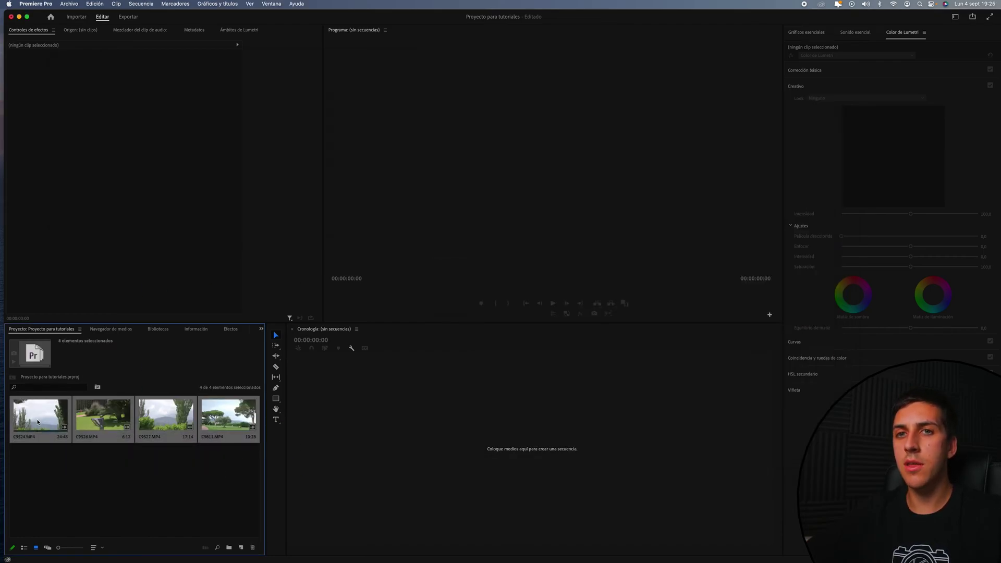
{"action": "left_click_drag", "start_coordinate": [374, 443], "coordinate": [371, 437]}
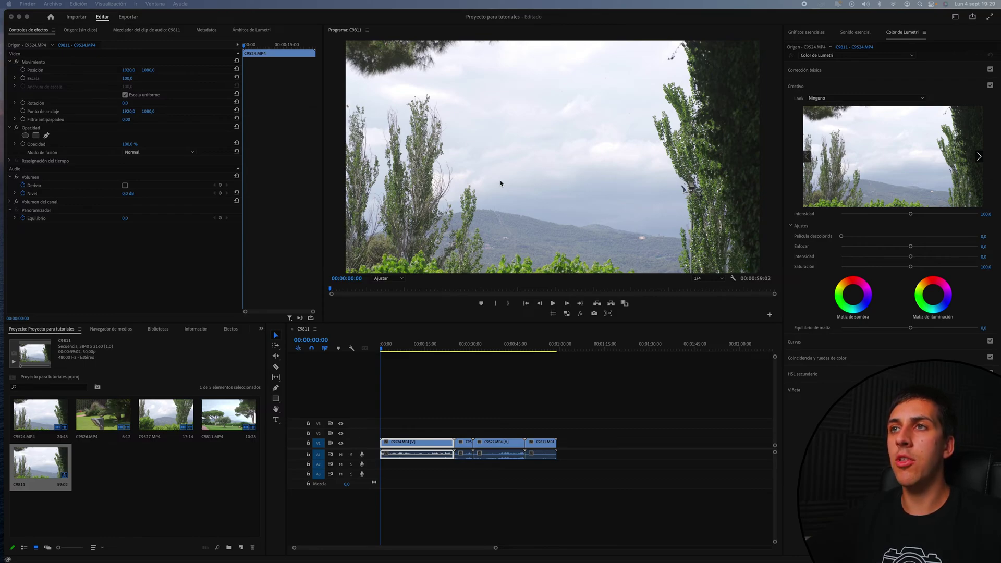
{"action": "key", "text": "space"}
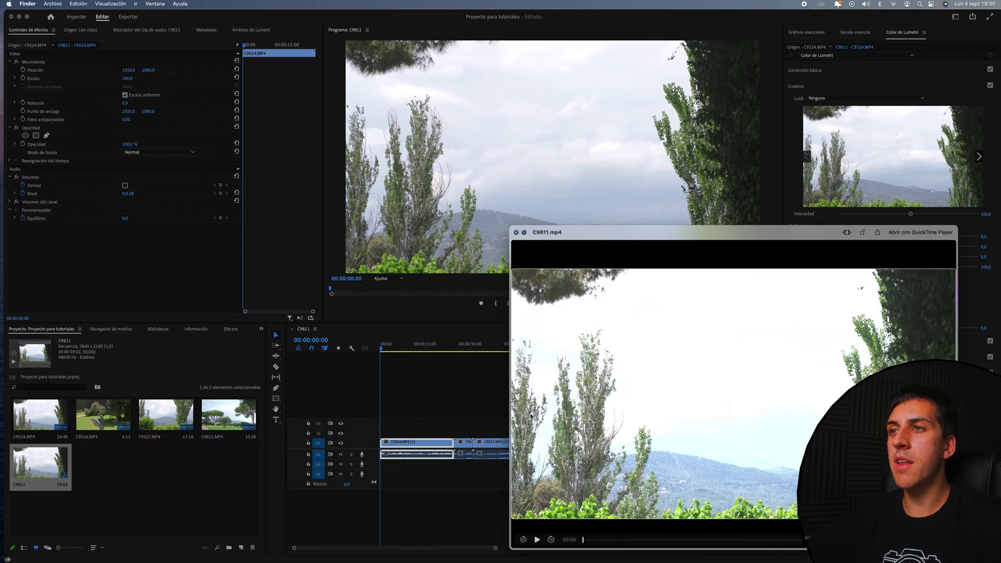
{"action": "left_click", "coordinate": [597, 541]}
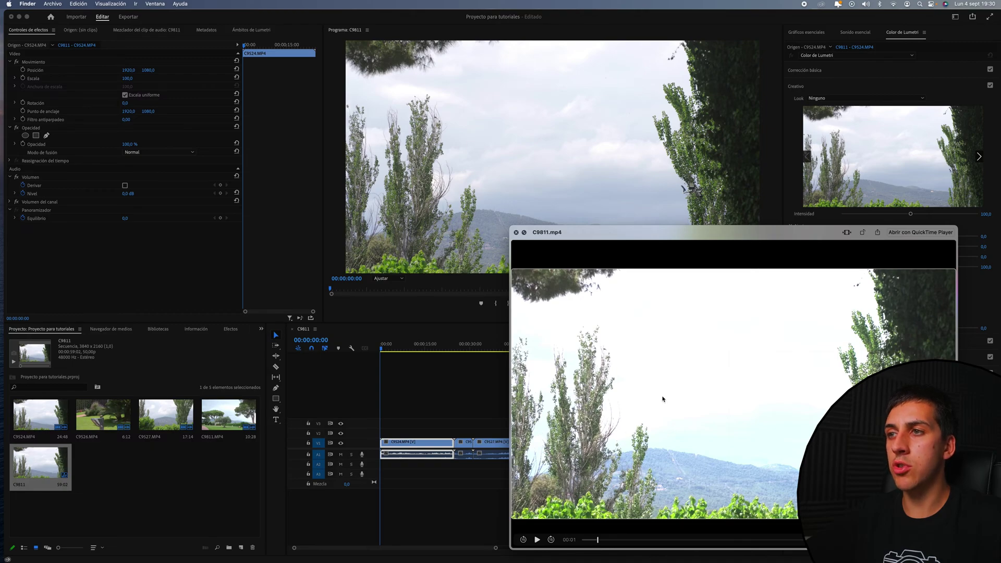
{"action": "left_click_drag", "start_coordinate": [569, 235], "coordinate": [568, 221]}
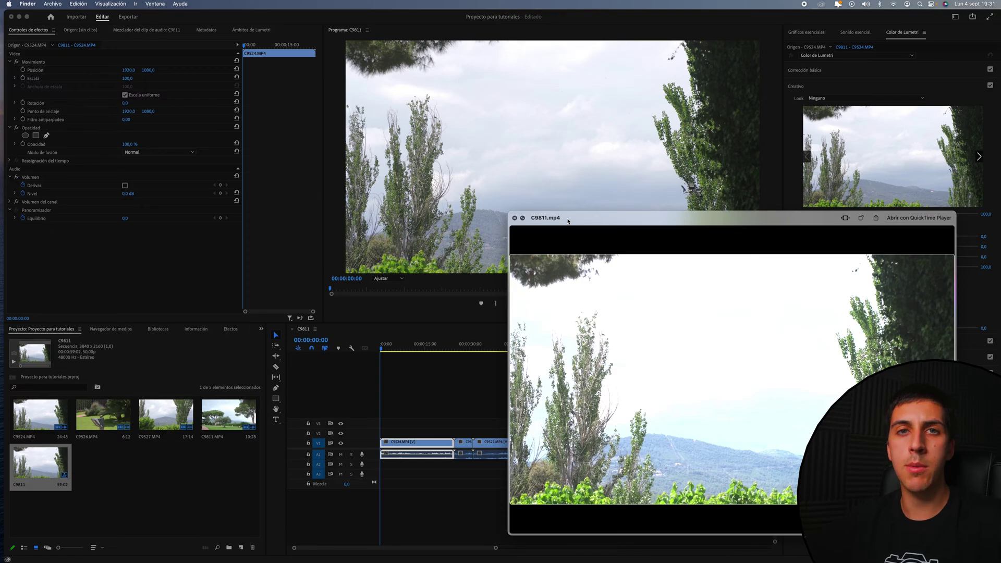
{"action": "left_click", "coordinate": [447, 364]}
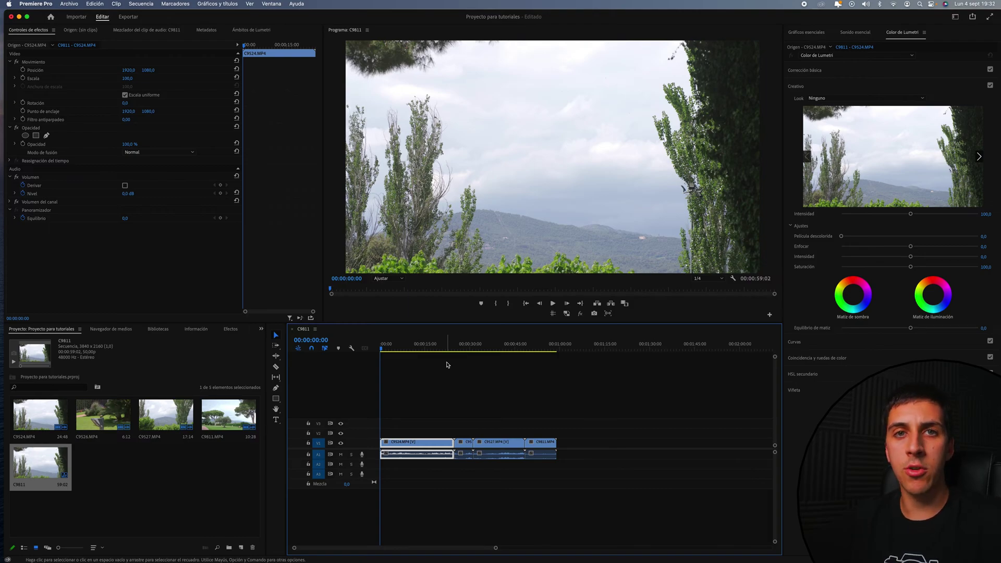
Change the C9811 sequence's working colour space from Rec. 2100 HLG to Rec. 709
{"action": "key", "text": "shift+4"}
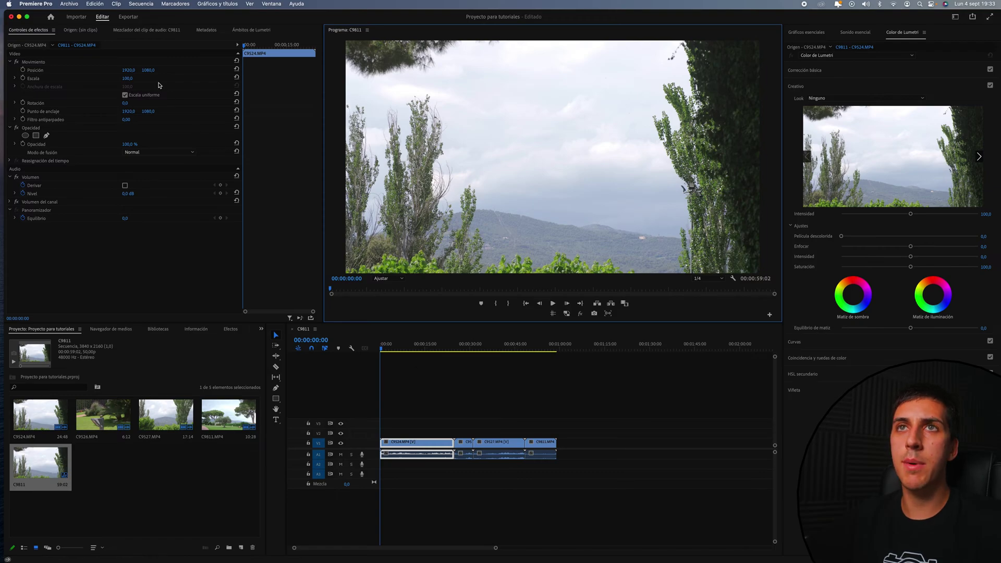
{"action": "left_click", "coordinate": [147, 5]}
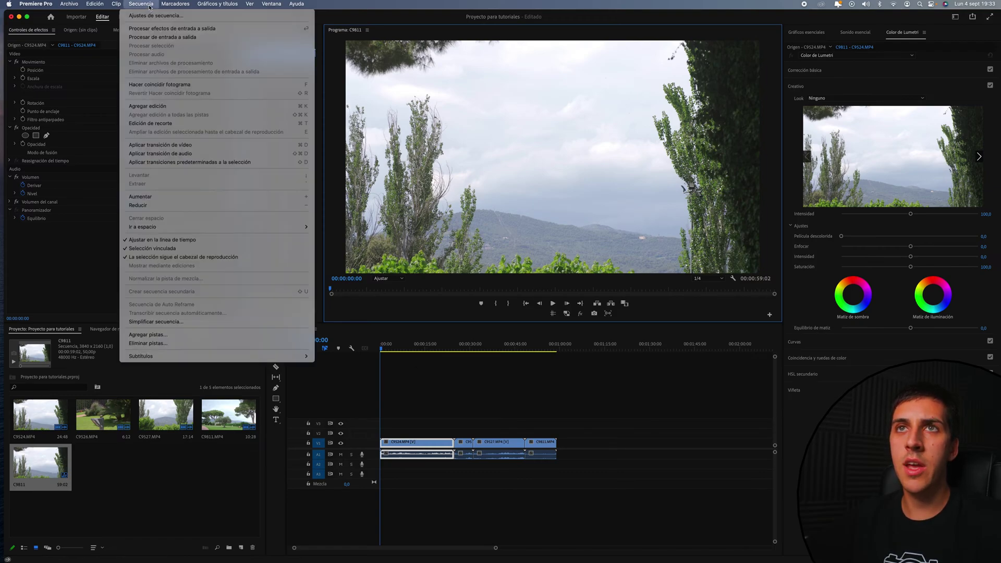
{"action": "left_click", "coordinate": [165, 17]}
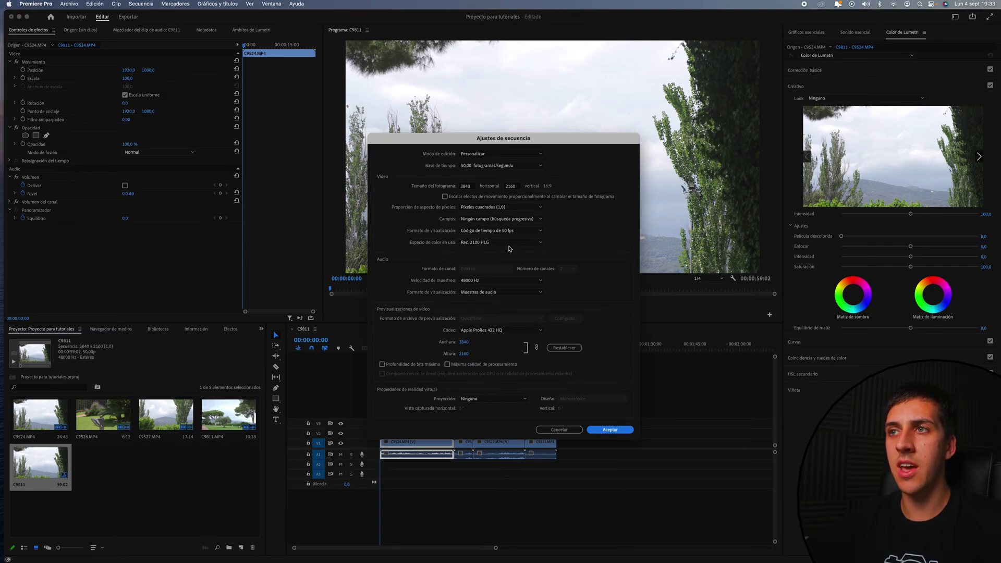
{"action": "left_click", "coordinate": [485, 245]}
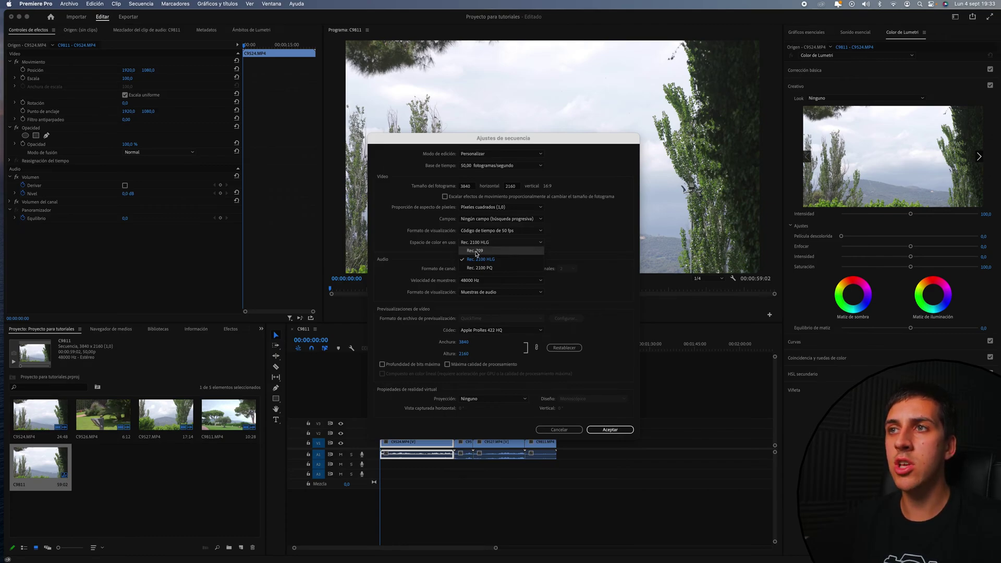
{"action": "left_click", "coordinate": [488, 251]}
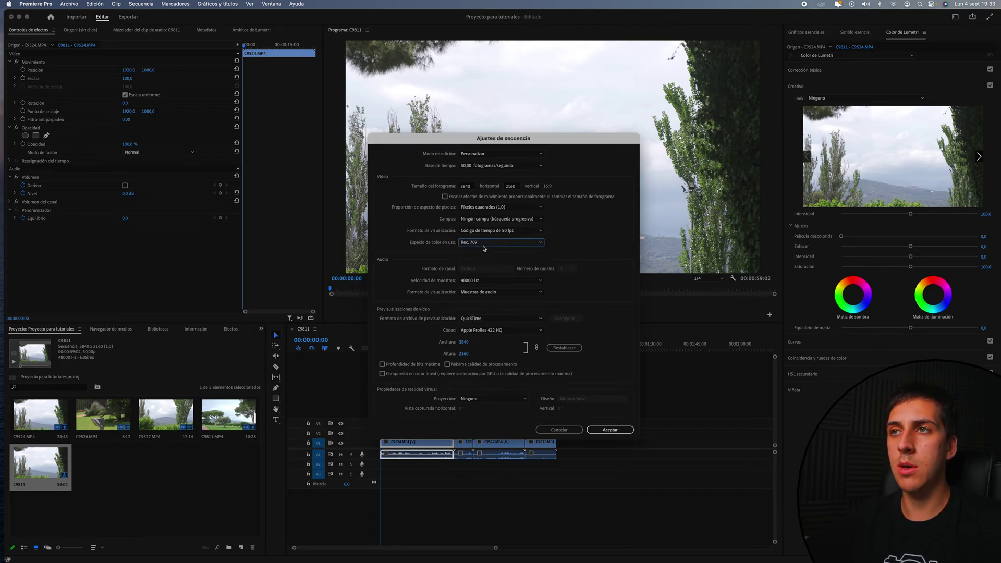
{"action": "left_click", "coordinate": [604, 430]}
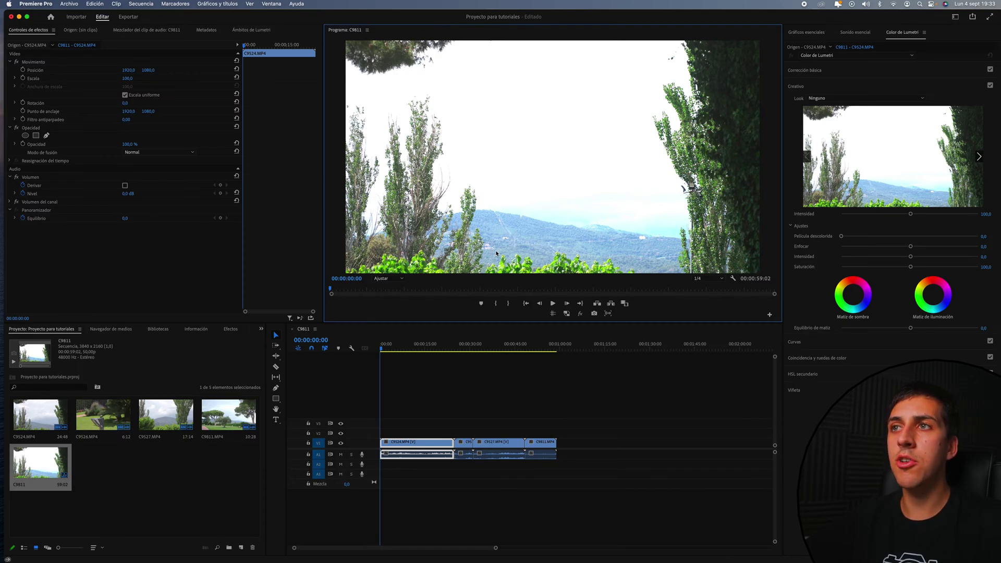
Park the playhead at 00:00:25:25 on the C9526 clip and open the Ajustes menu
{"action": "left_click", "coordinate": [447, 357]}
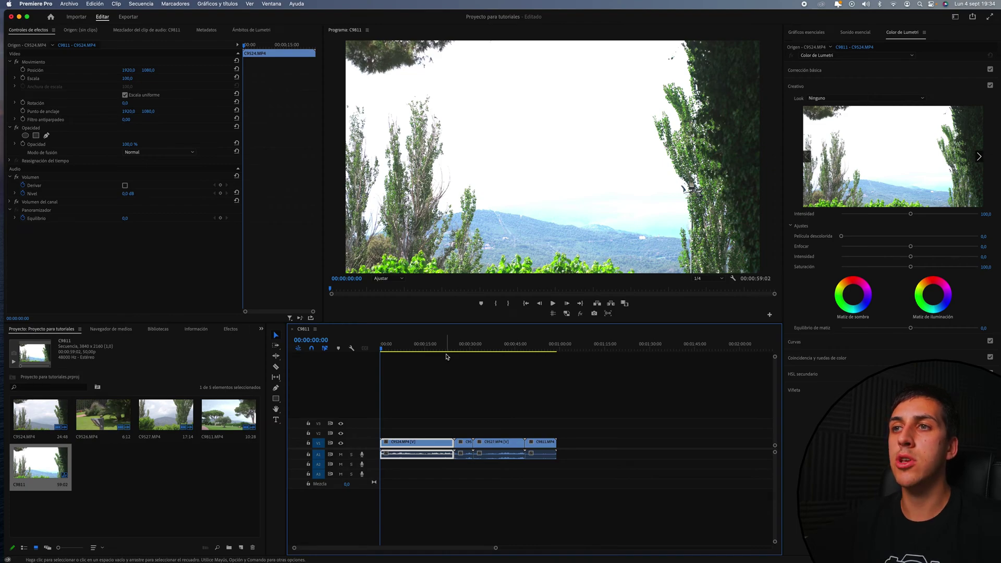
{"action": "left_click", "coordinate": [455, 347]}
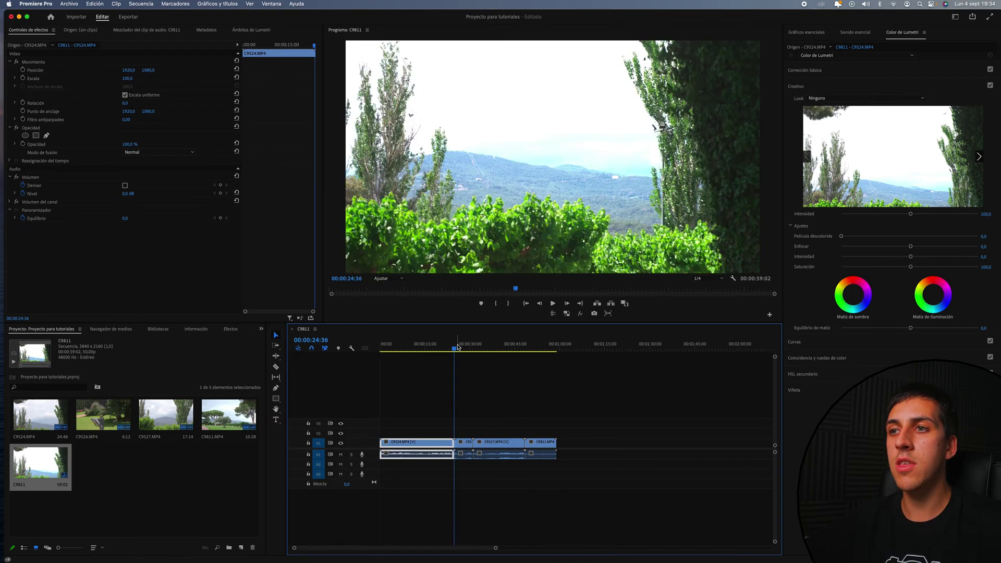
{"action": "left_click", "coordinate": [458, 348]}
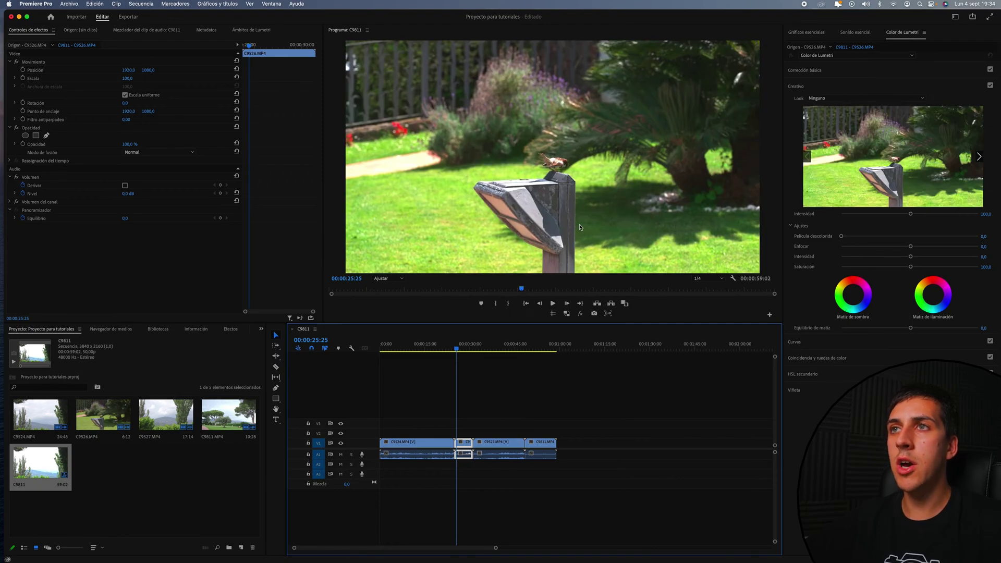
{"action": "left_click", "coordinate": [39, 7]}
{"action": "mouse_move", "coordinate": [46, 29]}
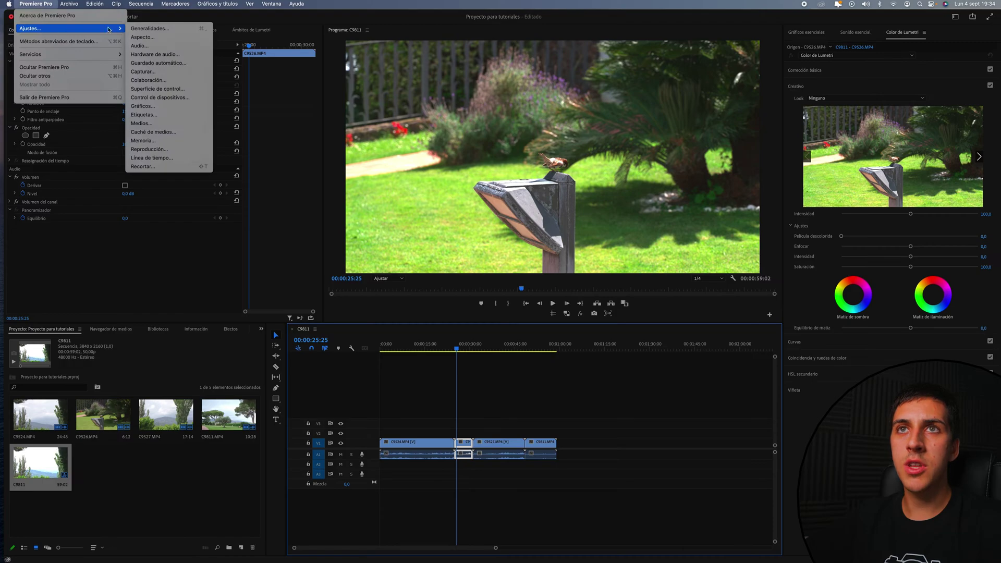
Turn on display colour management in the General preferences and apply it
{"action": "left_click", "coordinate": [168, 33]}
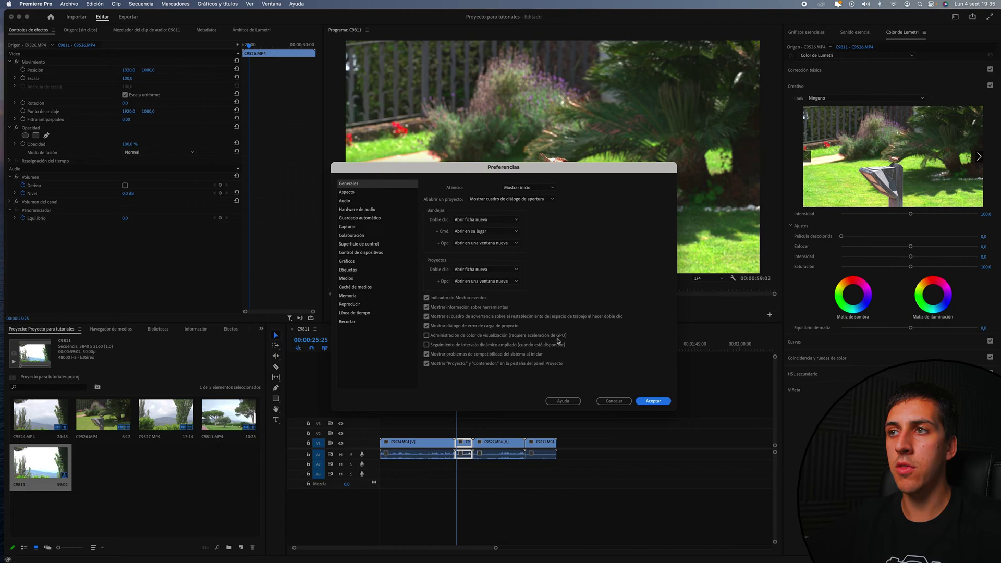
{"action": "left_click", "coordinate": [426, 335]}
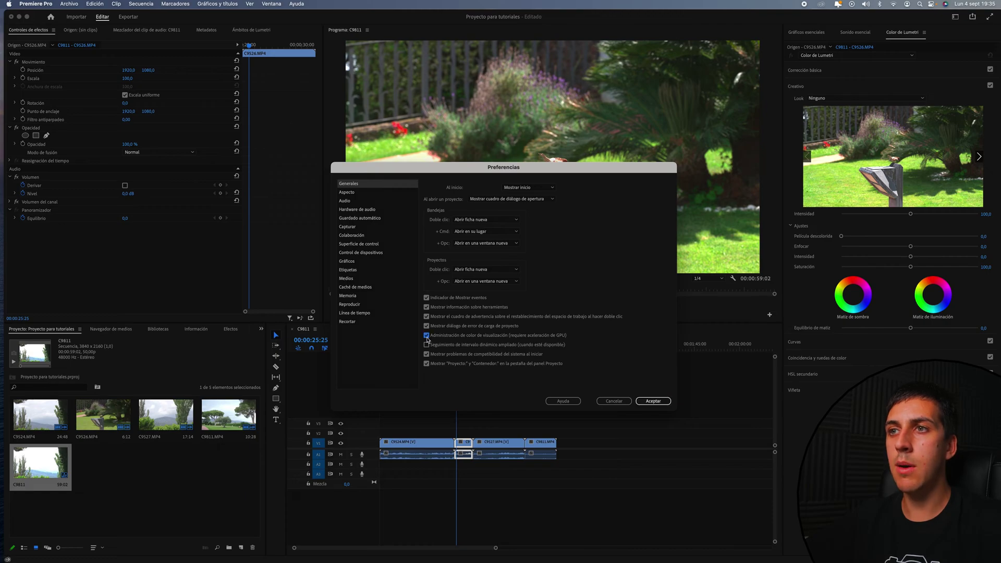
{"action": "left_click", "coordinate": [652, 401]}
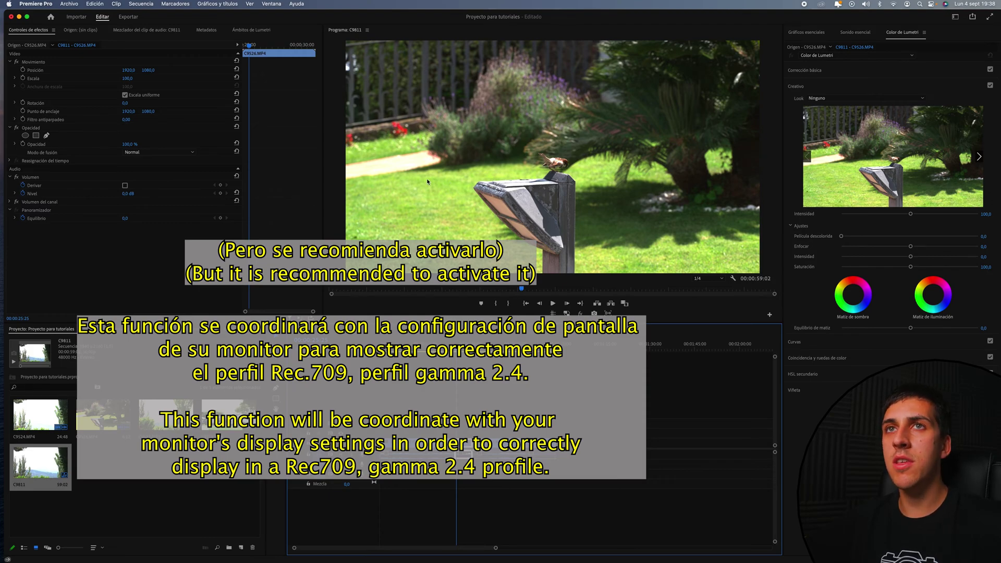
Switch display colour management back off in the General preferences
{"action": "left_click", "coordinate": [50, 6]}
{"action": "mouse_move", "coordinate": [45, 32]}
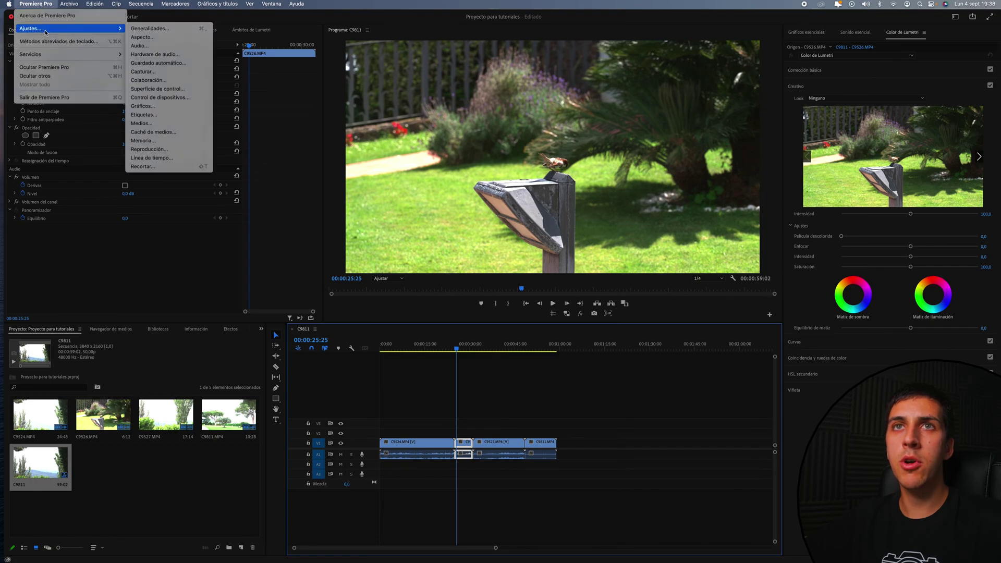
{"action": "left_click", "coordinate": [142, 29]}
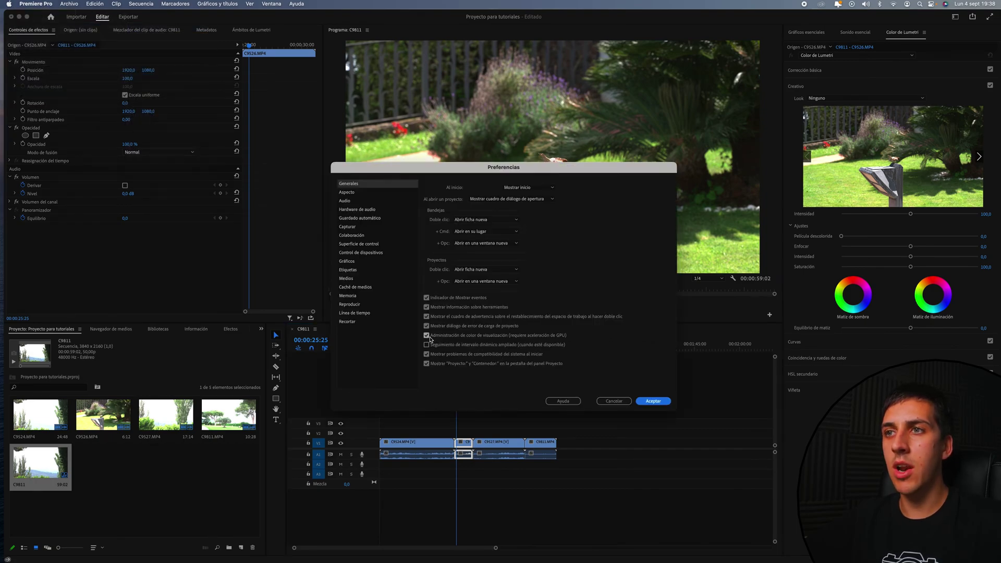
{"action": "left_click", "coordinate": [428, 335]}
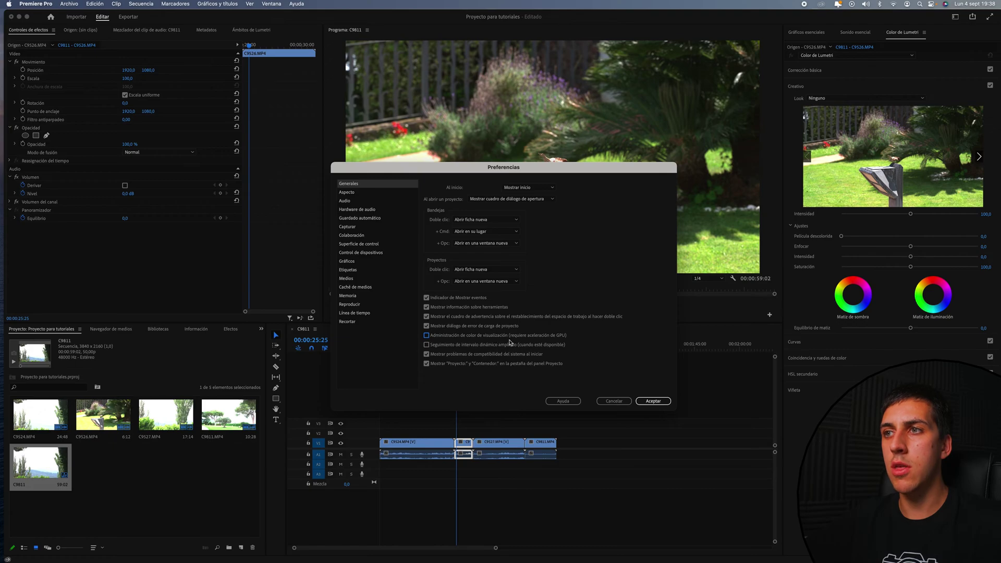
{"action": "left_click", "coordinate": [651, 401]}
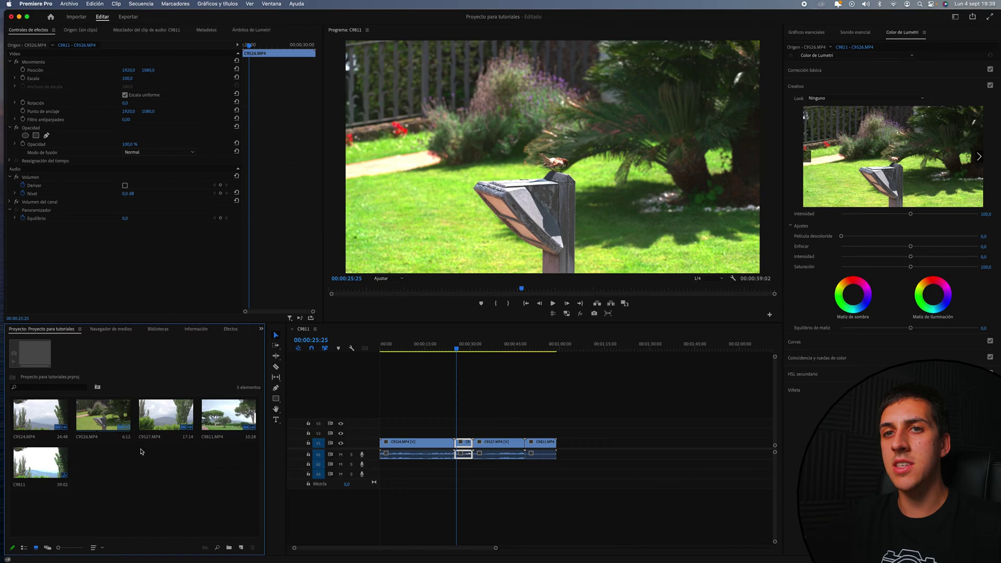
Select the four clips and override their interpreted colour space to Rec. 2020
{"action": "left_click_drag", "start_coordinate": [142, 451], "coordinate": [219, 419]}
{"action": "left_click", "coordinate": [220, 419], "text": "super"}
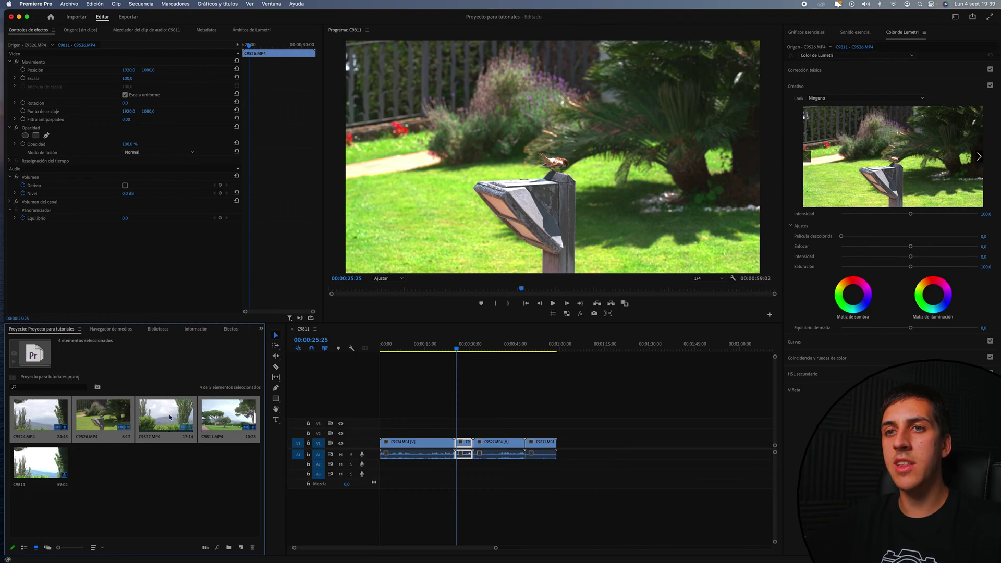
{"action": "right_click", "coordinate": [170, 416]}
{"action": "mouse_move", "coordinate": [211, 344]}
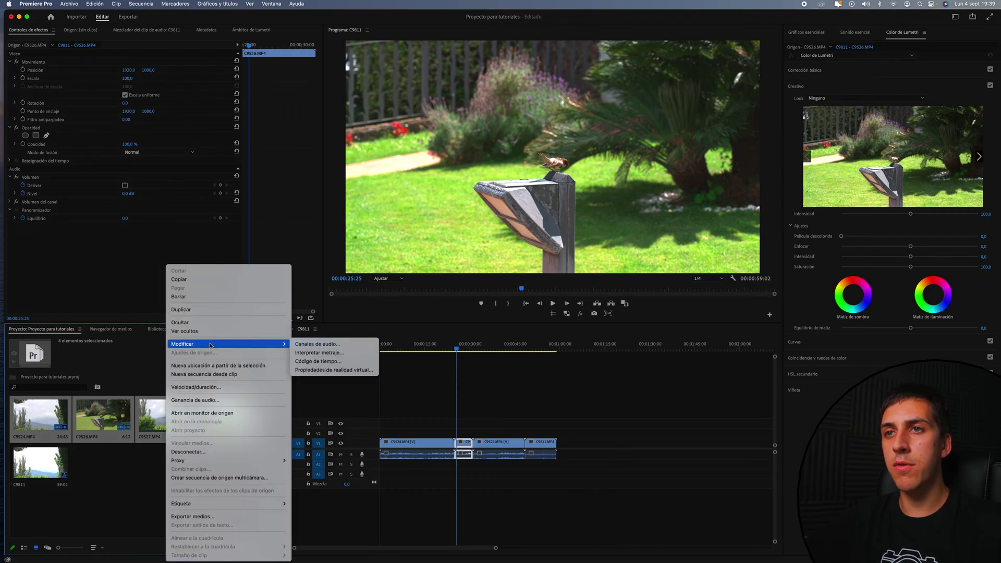
{"action": "left_click", "coordinate": [323, 354]}
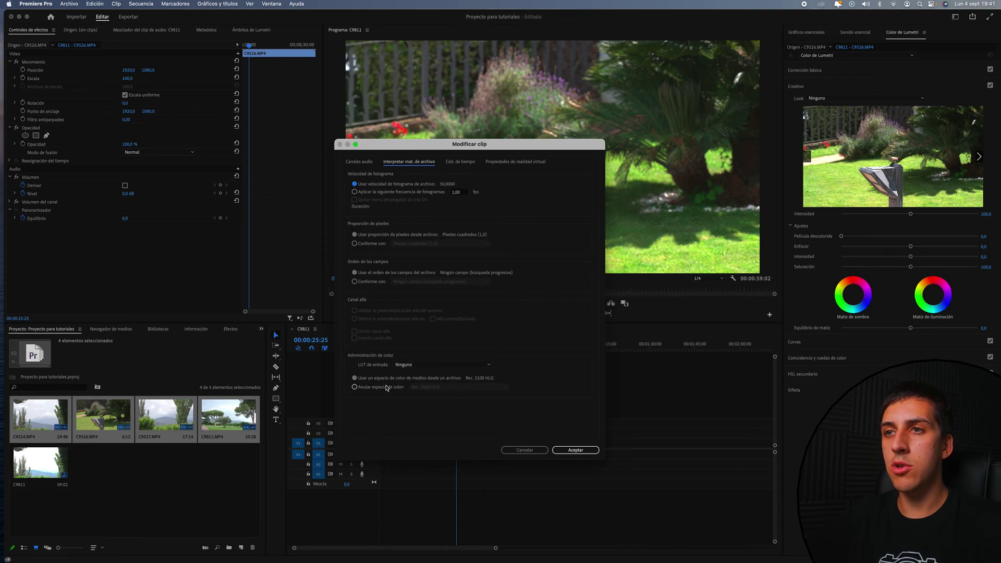
{"action": "left_click", "coordinate": [354, 388]}
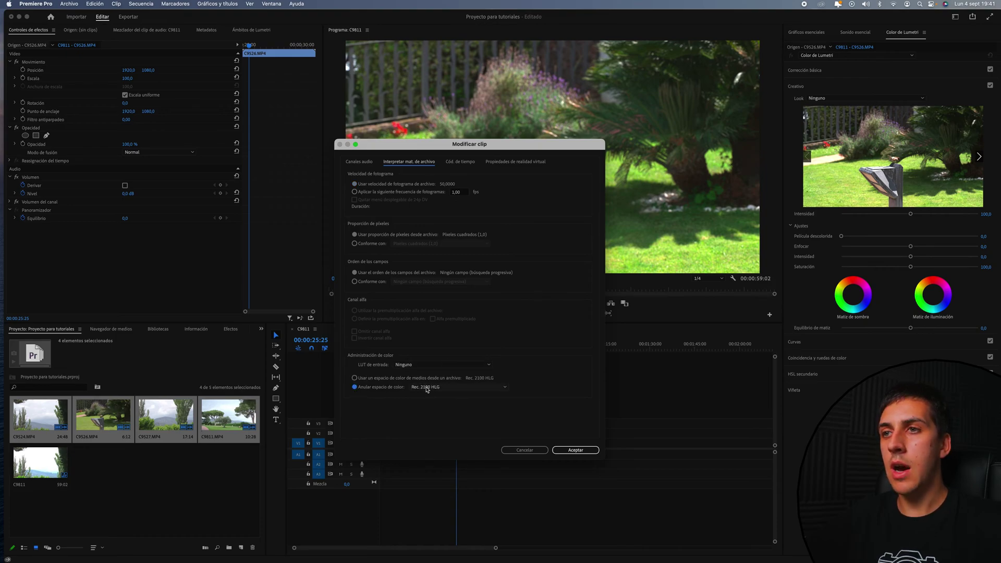
{"action": "left_click", "coordinate": [427, 388]}
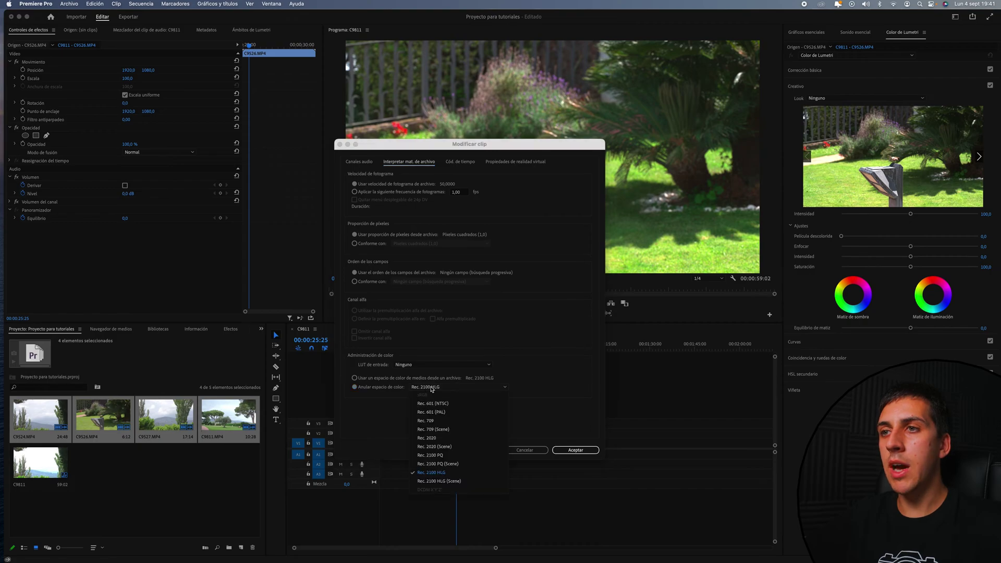
{"action": "left_click", "coordinate": [430, 440]}
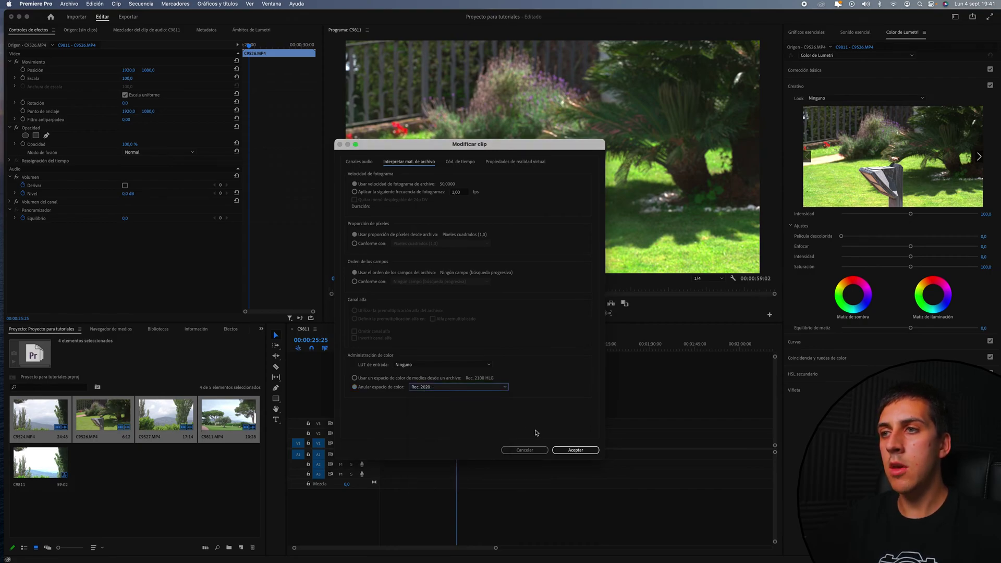
{"action": "left_click", "coordinate": [570, 451]}
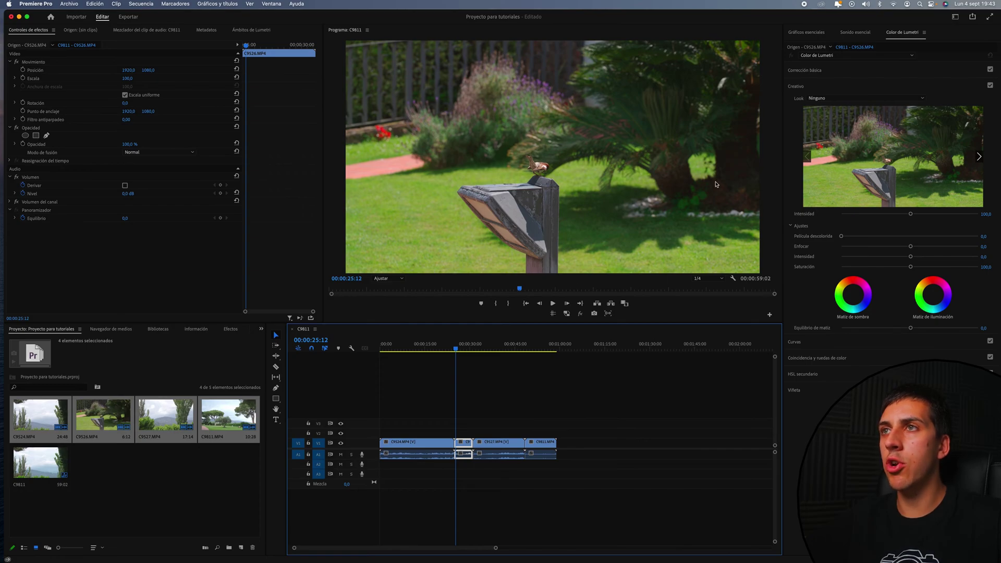
Jump the playhead through the sequence, from the C9524 hills shot to the C9811 clip
{"action": "left_click", "coordinate": [420, 349]}
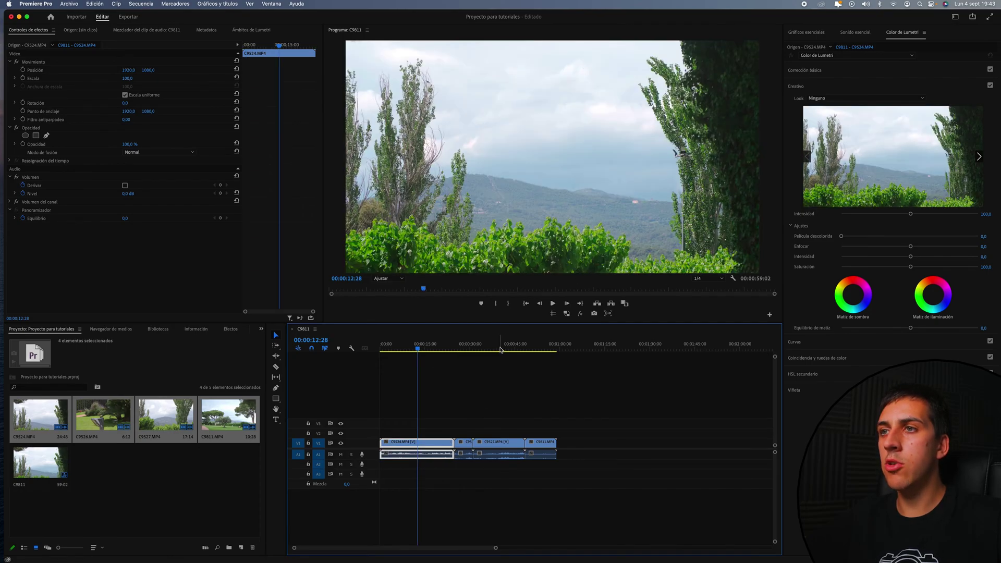
{"action": "left_click", "coordinate": [500, 349]}
{"action": "left_click", "coordinate": [544, 349]}
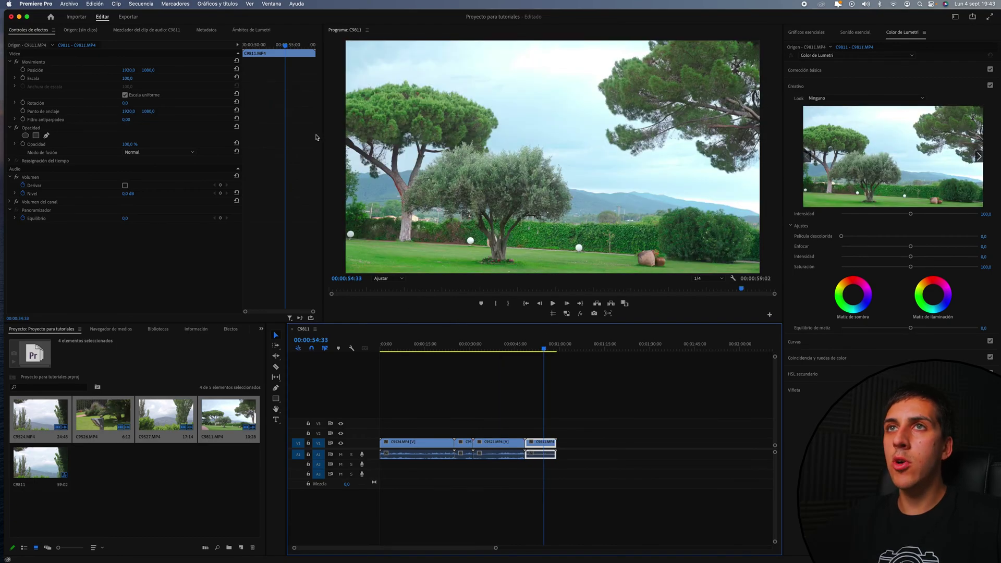
Verify the sequence settings show Rec. 709, then go to the Export page
{"action": "left_click", "coordinate": [141, 4]}
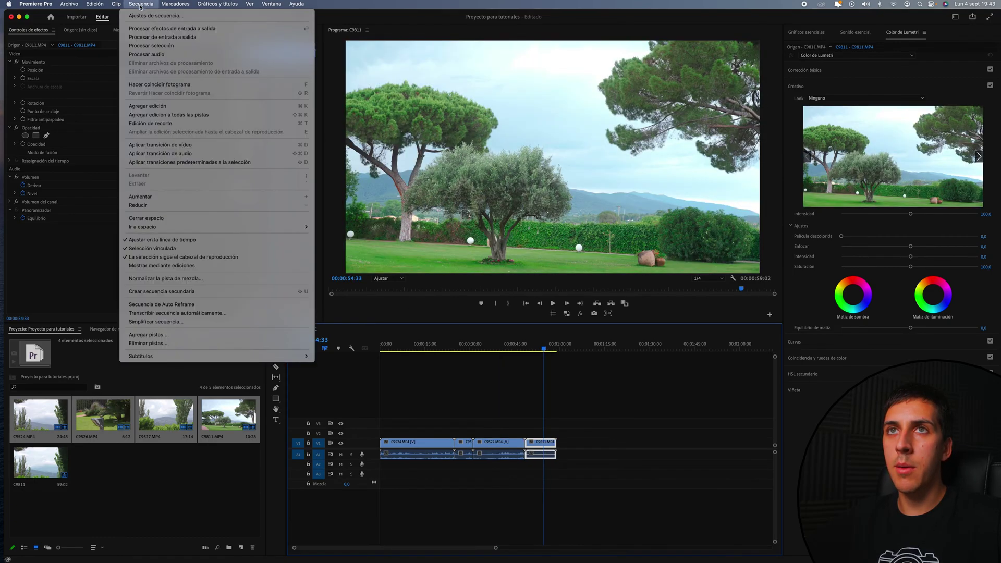
{"action": "left_click", "coordinate": [160, 17]}
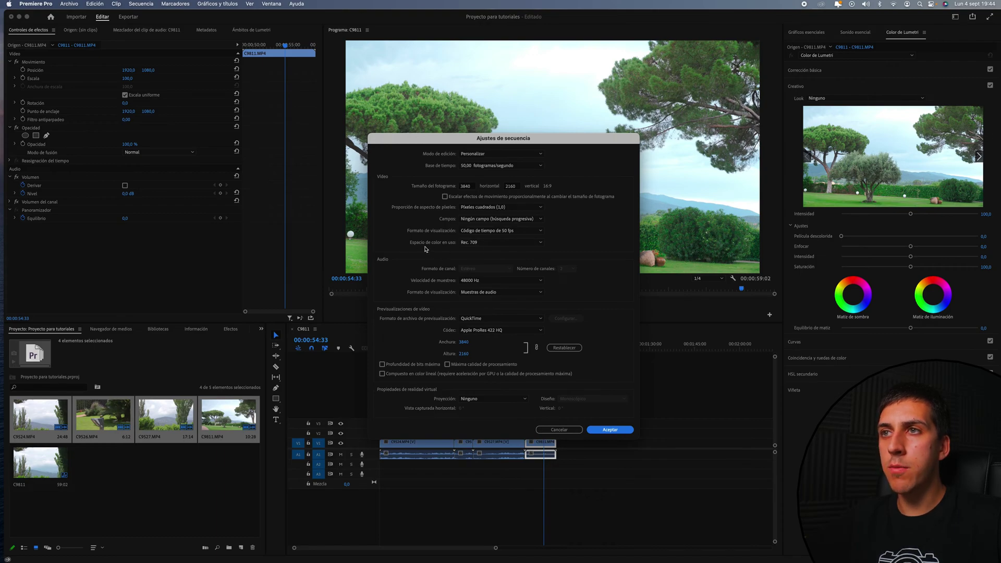
{"action": "key", "text": "Escape"}
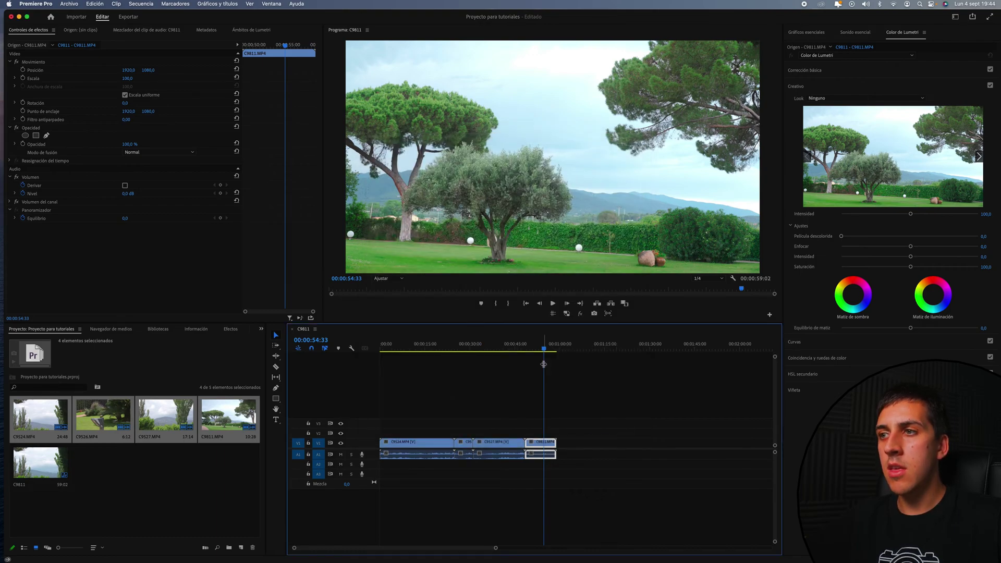
{"action": "left_click", "coordinate": [130, 17]}
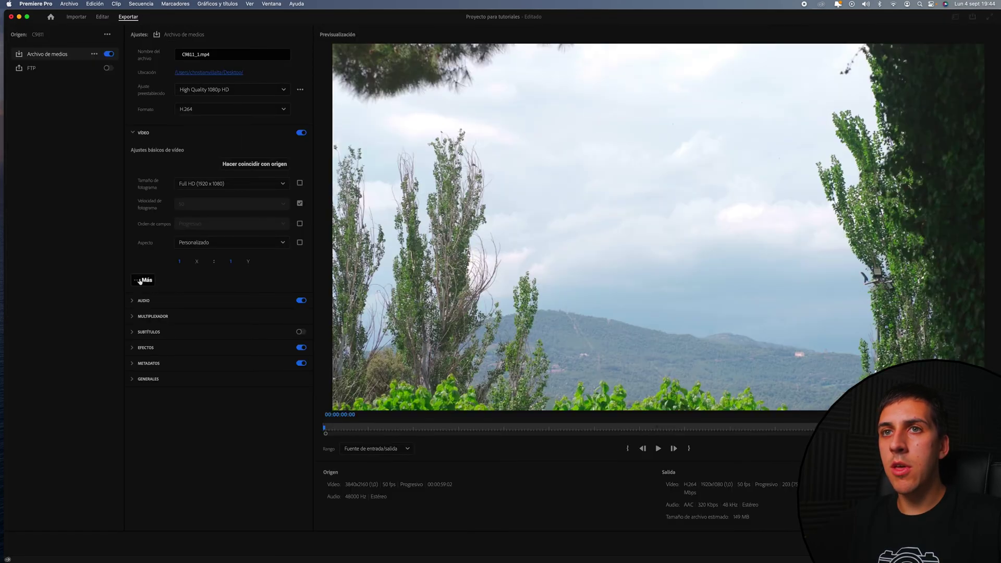
Expand the extra video export settings and review the colour options
{"action": "left_click", "coordinate": [142, 281]}
{"action": "scroll", "coordinate": [272, 313], "scroll_direction": "down", "scroll_amount": 10}
{"action": "scroll", "coordinate": [234, 302], "scroll_direction": "up", "scroll_amount": 3}
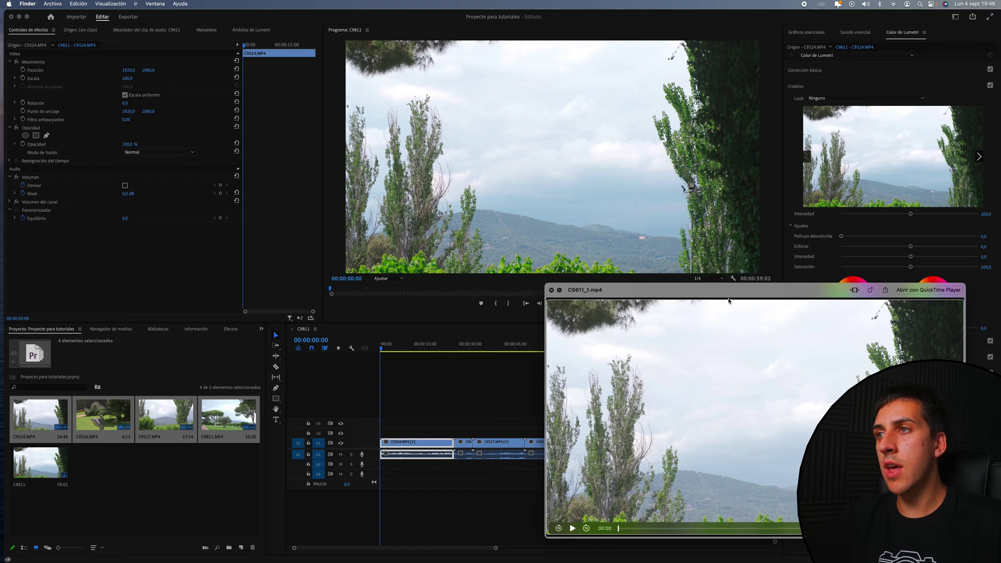
Move the C9811_1.mp4 preview beside the edit to compare, then close it
{"action": "left_click_drag", "start_coordinate": [728, 301], "coordinate": [561, 298]}
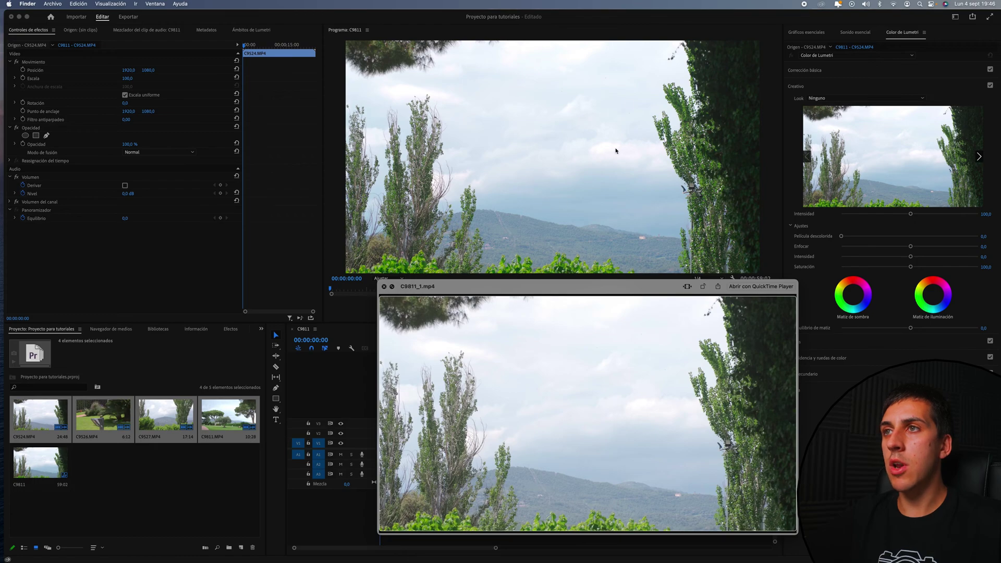
{"action": "left_click", "coordinate": [343, 404]}
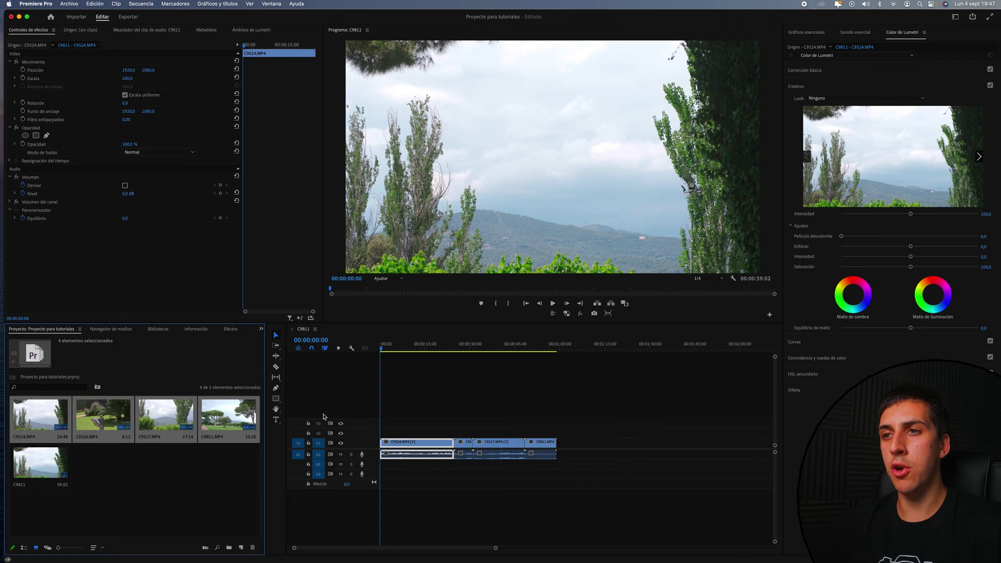
Replace the sequence's clips with C9526 alone and duplicate C9526 in the project
{"action": "left_click_drag", "start_coordinate": [555, 401], "coordinate": [411, 473]}
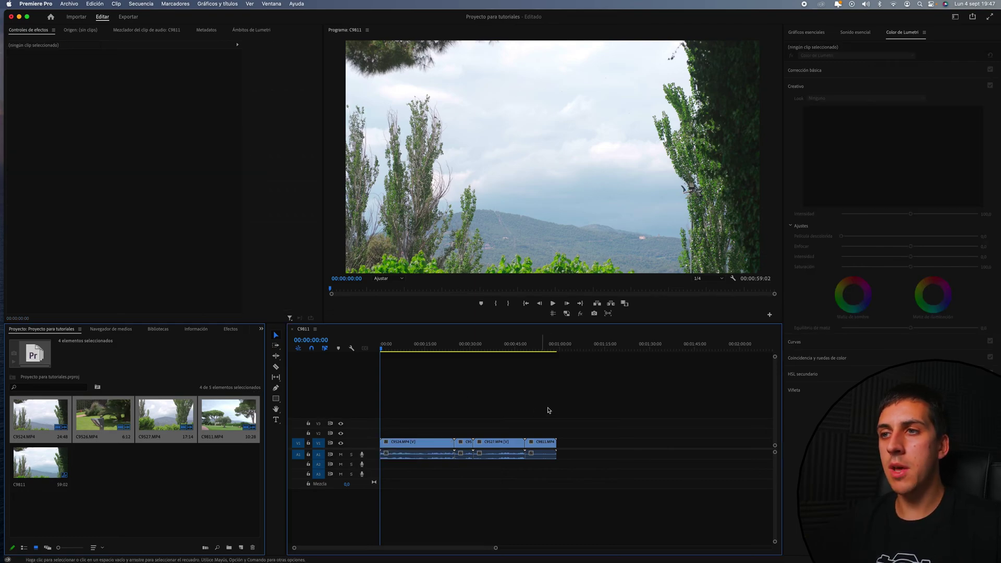
{"action": "key", "text": "Delete"}
{"action": "left_click_drag", "start_coordinate": [103, 414], "coordinate": [384, 463]}
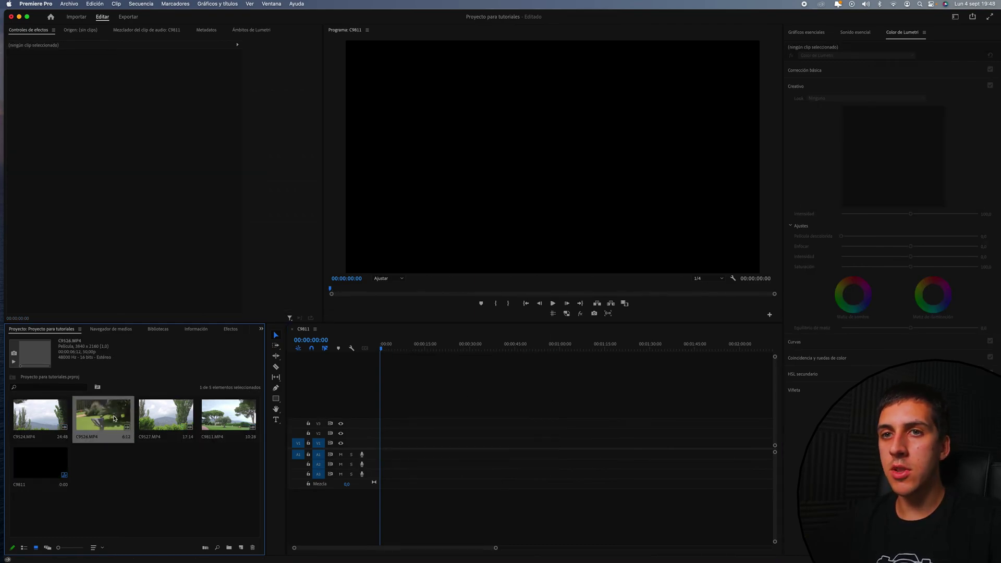
{"action": "right_click", "coordinate": [109, 417]}
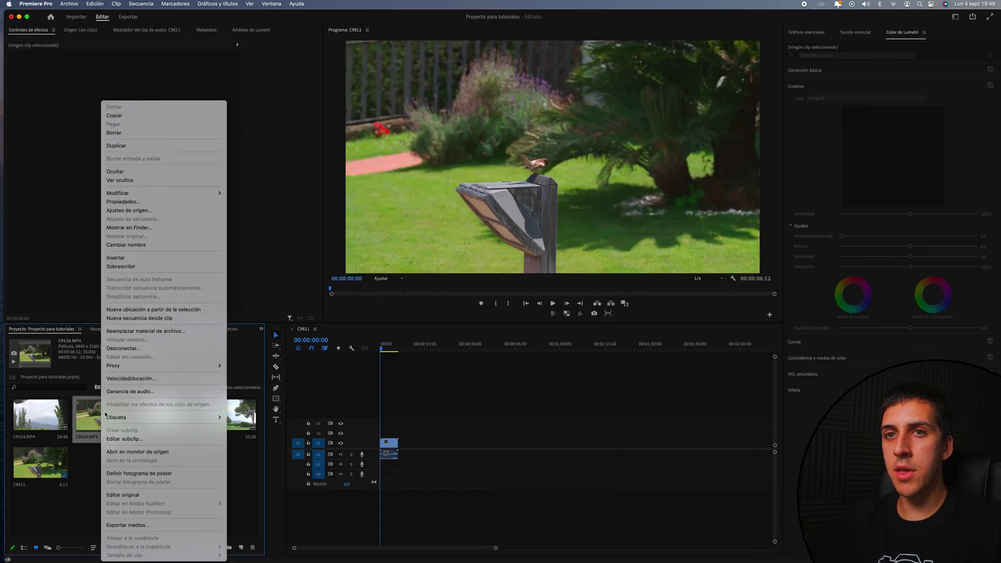
{"action": "right_click", "coordinate": [108, 417]}
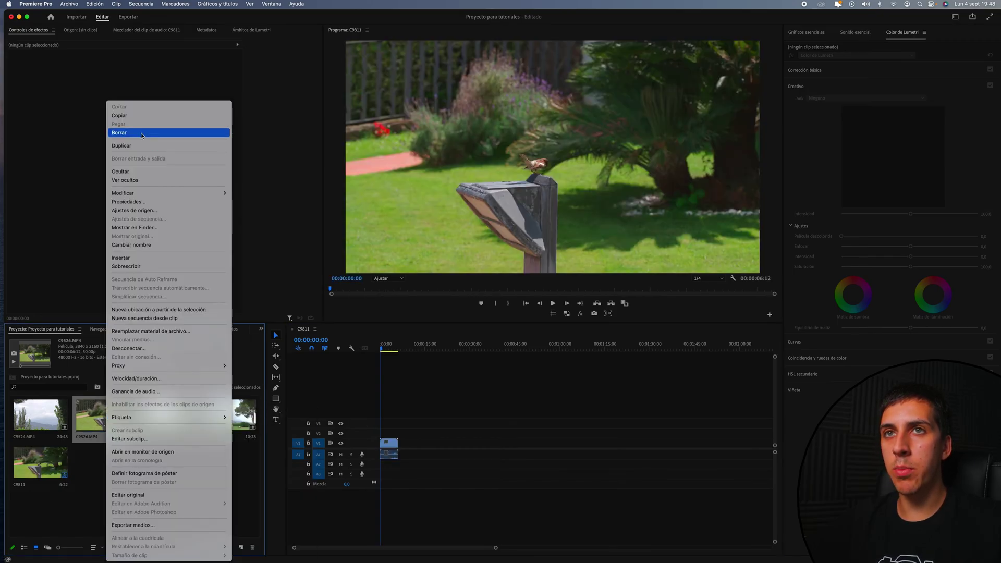
{"action": "left_click", "coordinate": [121, 146]}
Interpret C9526.MP4 Copiar 01 as Rec. 709 and place it after the original
{"action": "left_click", "coordinate": [108, 468]}
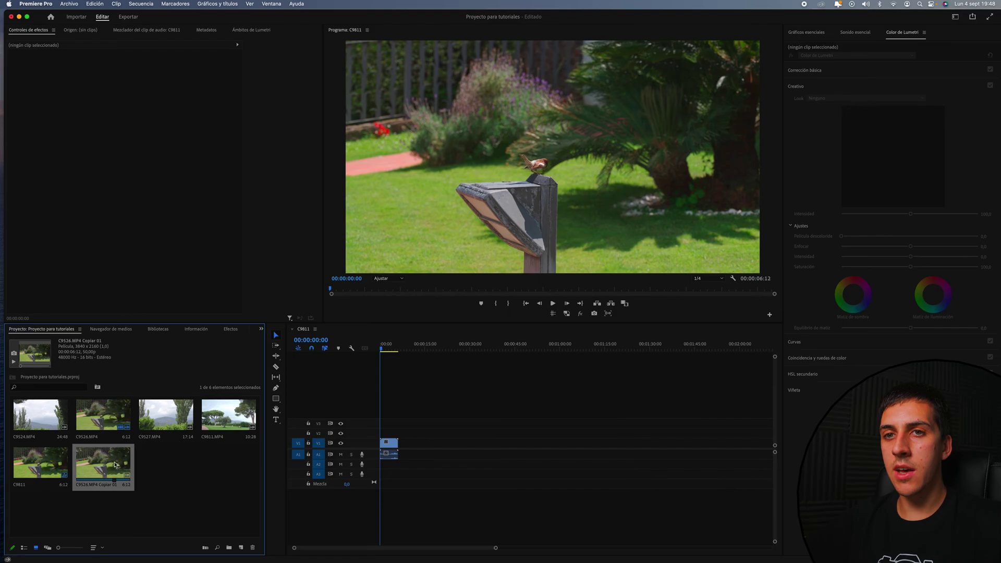
{"action": "right_click", "coordinate": [111, 465]}
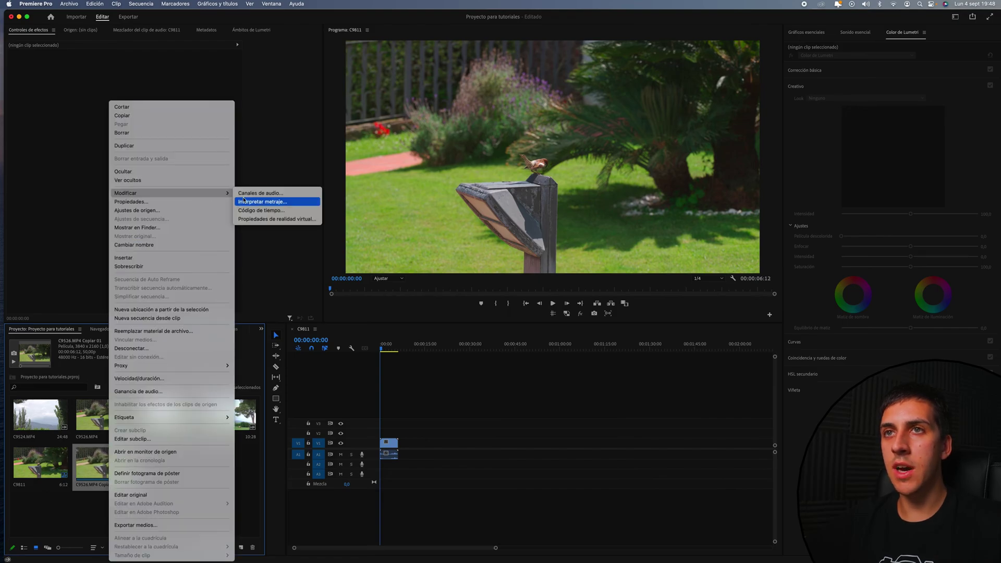
{"action": "left_click", "coordinate": [243, 201]}
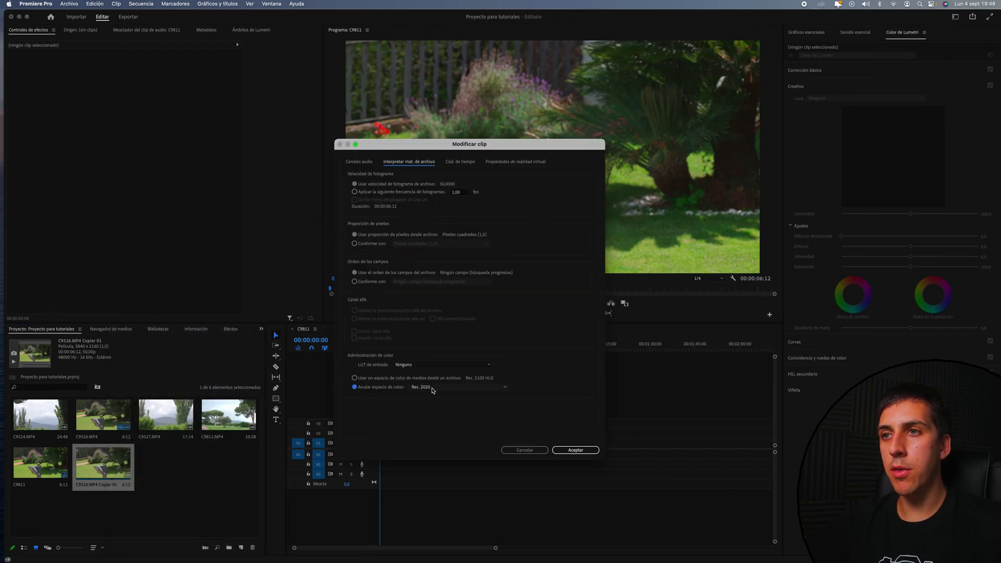
{"action": "left_click", "coordinate": [432, 388]}
{"action": "left_click", "coordinate": [429, 423]}
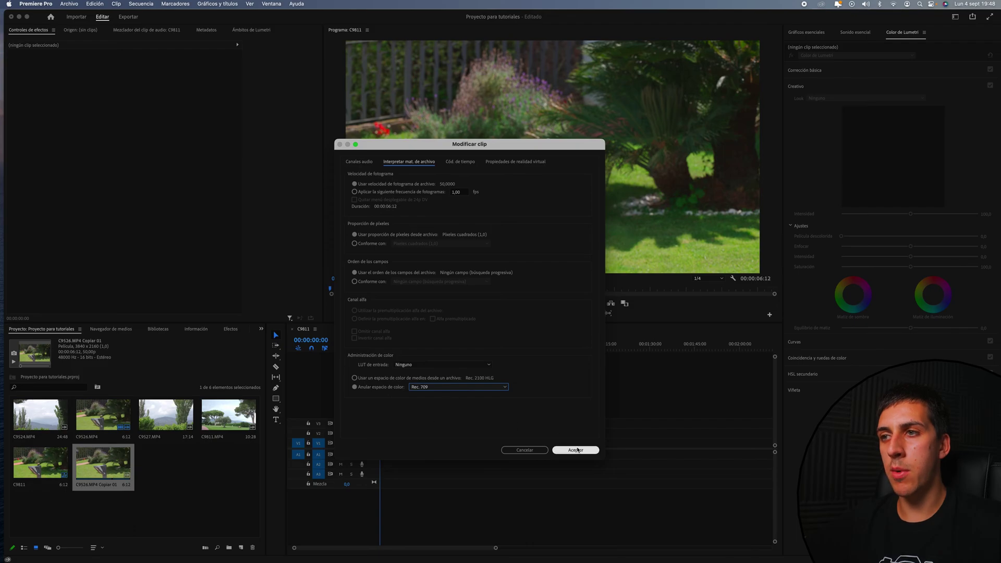
{"action": "left_click", "coordinate": [575, 450]}
{"action": "mouse_move", "coordinate": [103, 464]}
{"action": "left_mouse_down"}
{"action": "mouse_move", "coordinate": [421, 446]}
{"action": "mouse_move", "coordinate": [408, 447]}
{"action": "left_mouse_up"}
{"action": "left_click", "coordinate": [382, 349]}
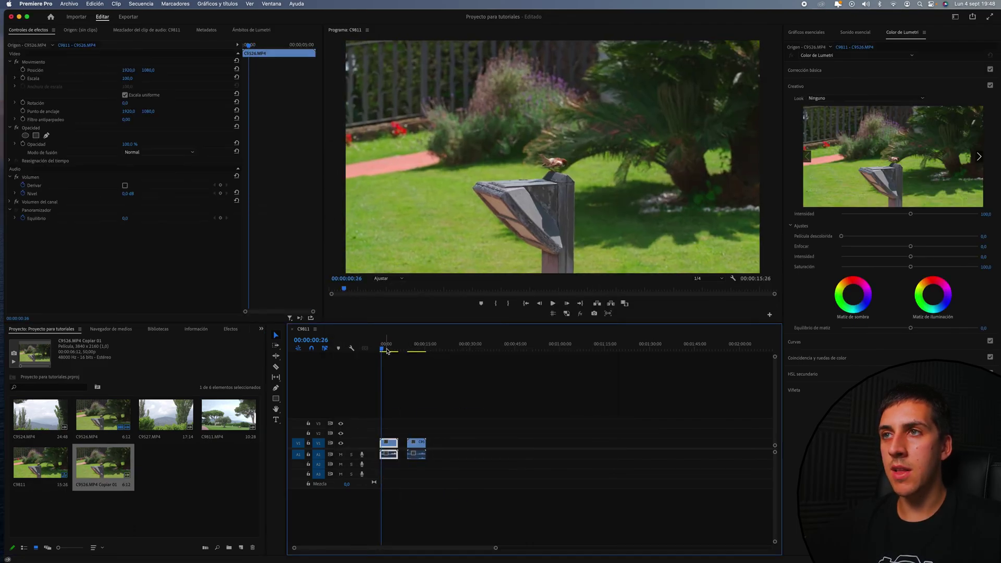
{"action": "left_click", "coordinate": [412, 348]}
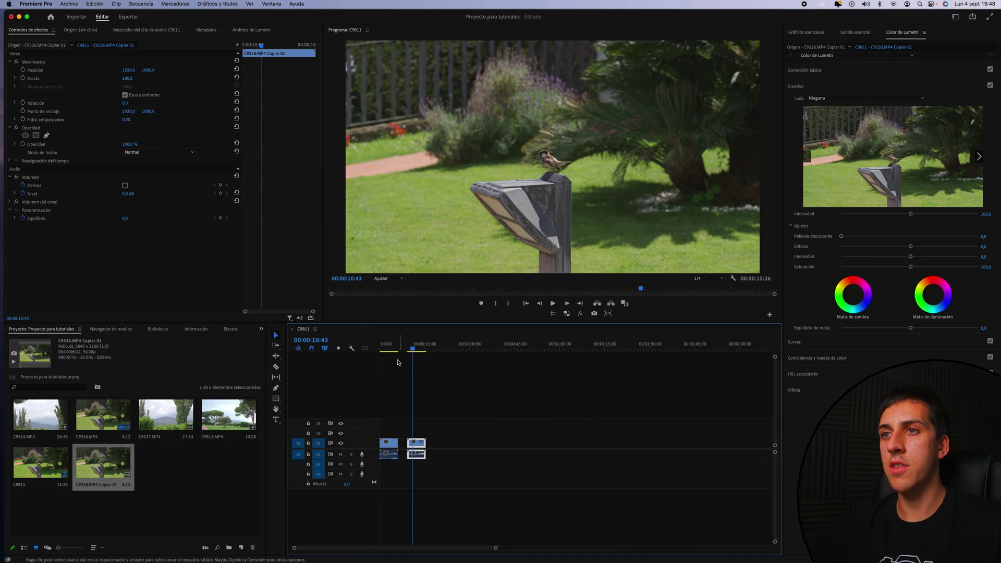
{"action": "left_click_drag", "start_coordinate": [413, 352], "coordinate": [382, 348]}
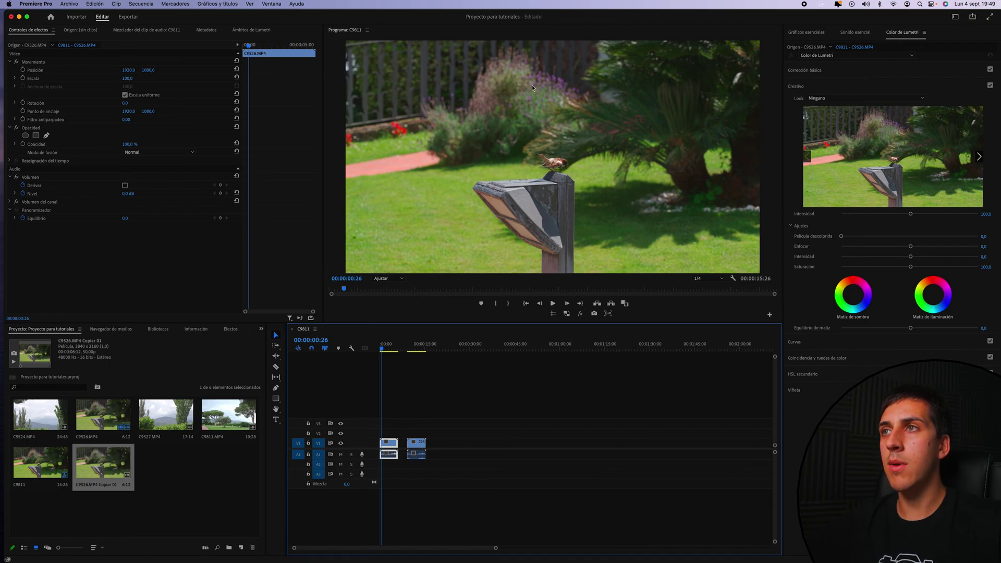
{"action": "left_click", "coordinate": [386, 348]}
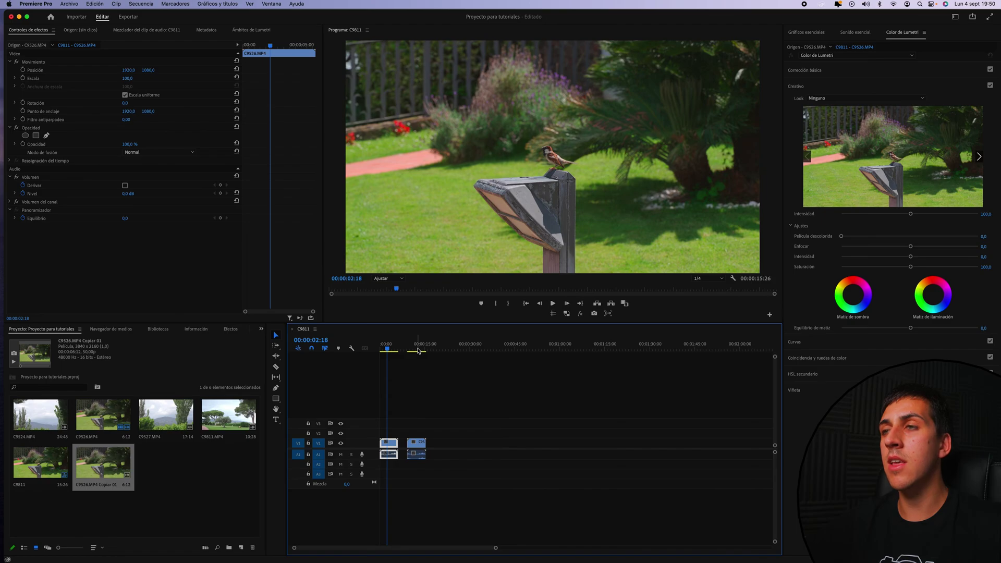
{"action": "left_click", "coordinate": [417, 351]}
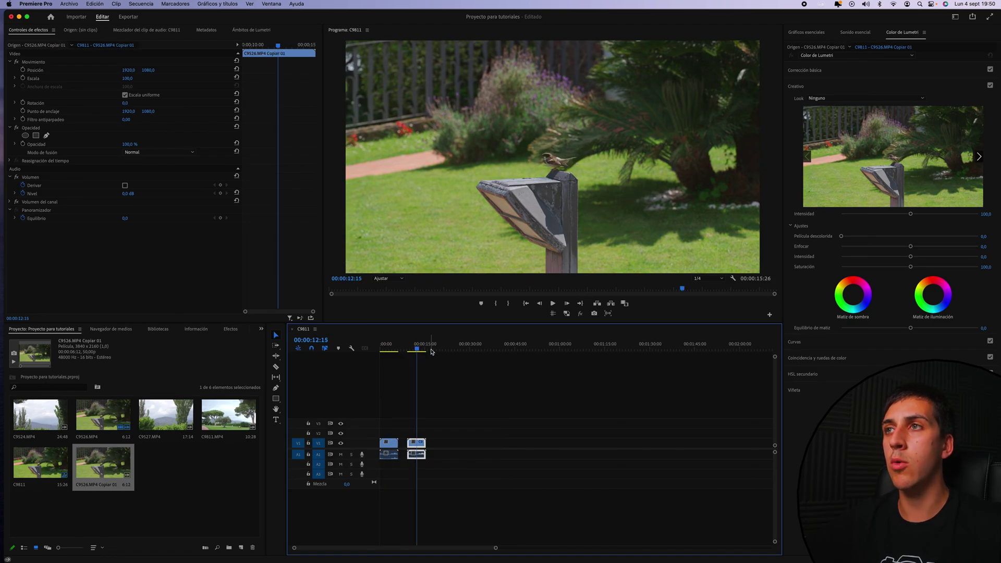
{"action": "left_click", "coordinate": [391, 351]}
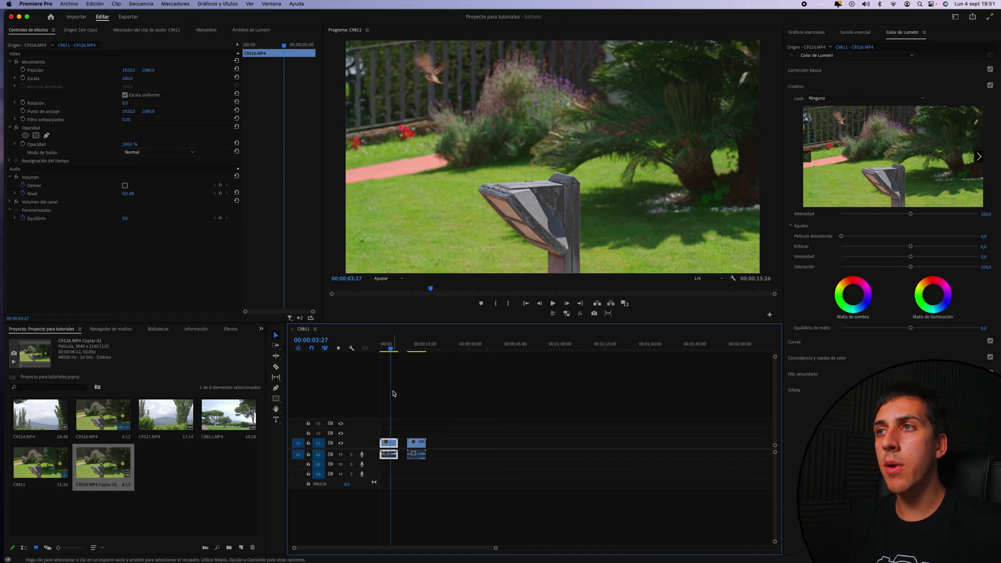
{"action": "left_click", "coordinate": [61, 403]}
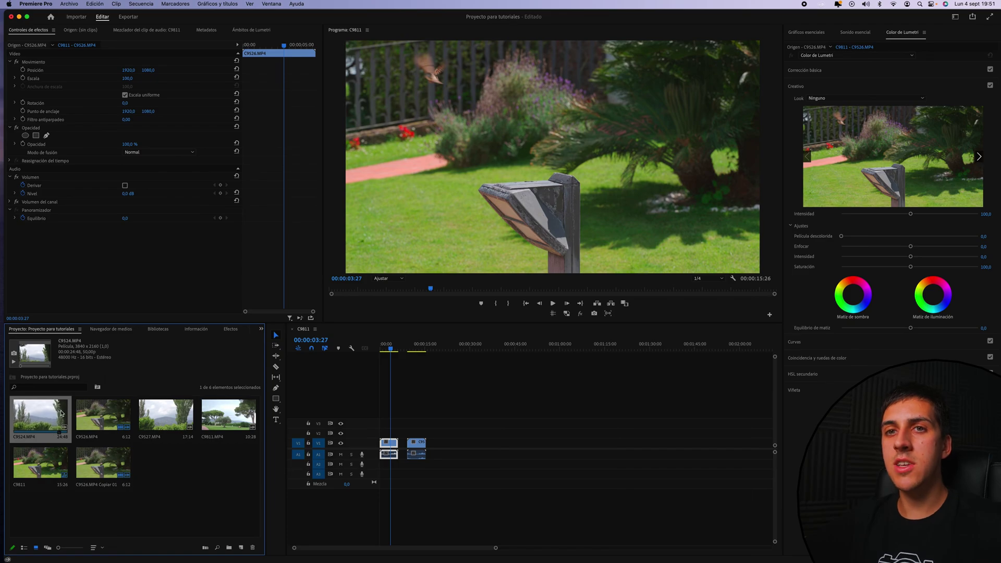
{"action": "right_click", "coordinate": [48, 411]}
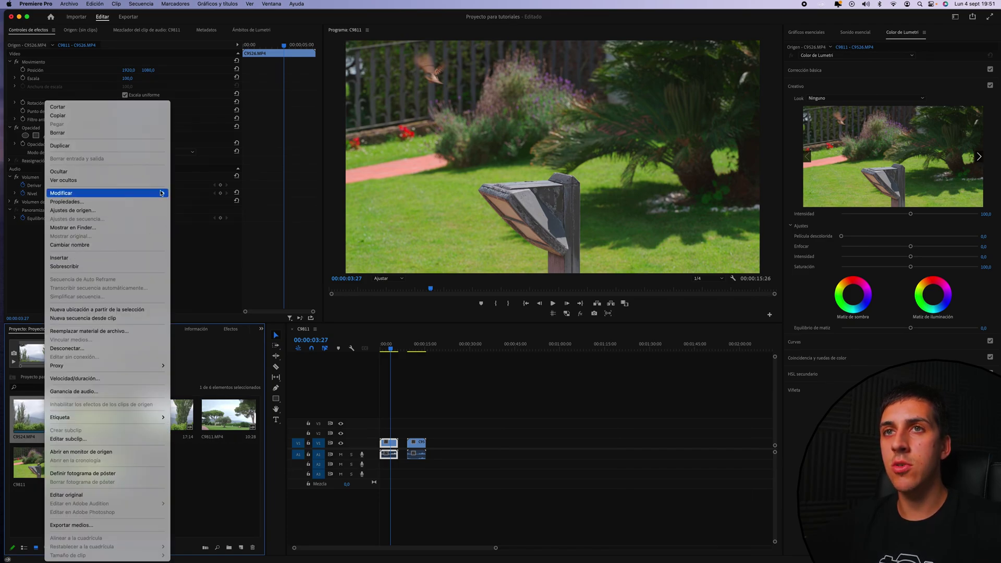
{"action": "left_click", "coordinate": [196, 201]}
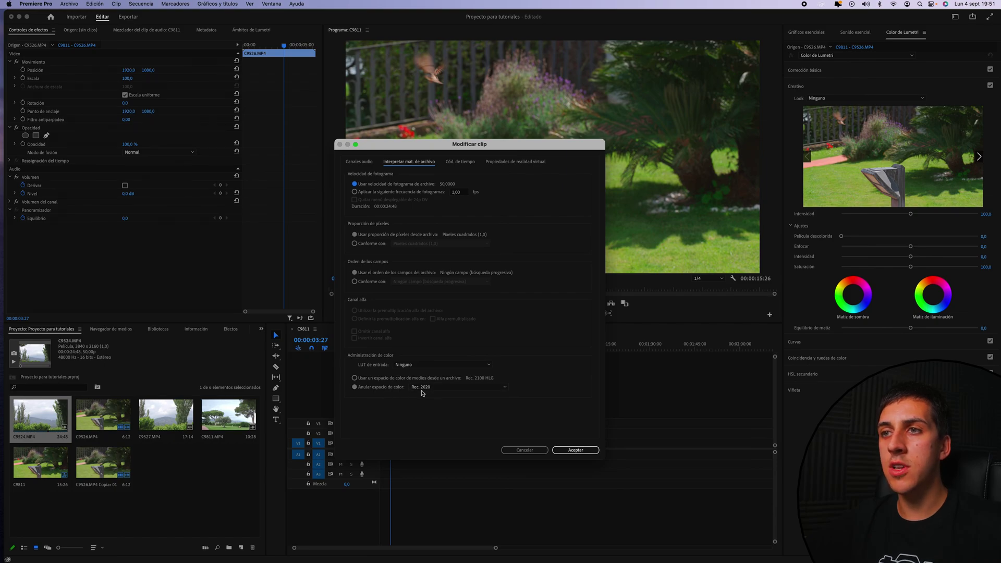
{"action": "key", "text": "Return"}
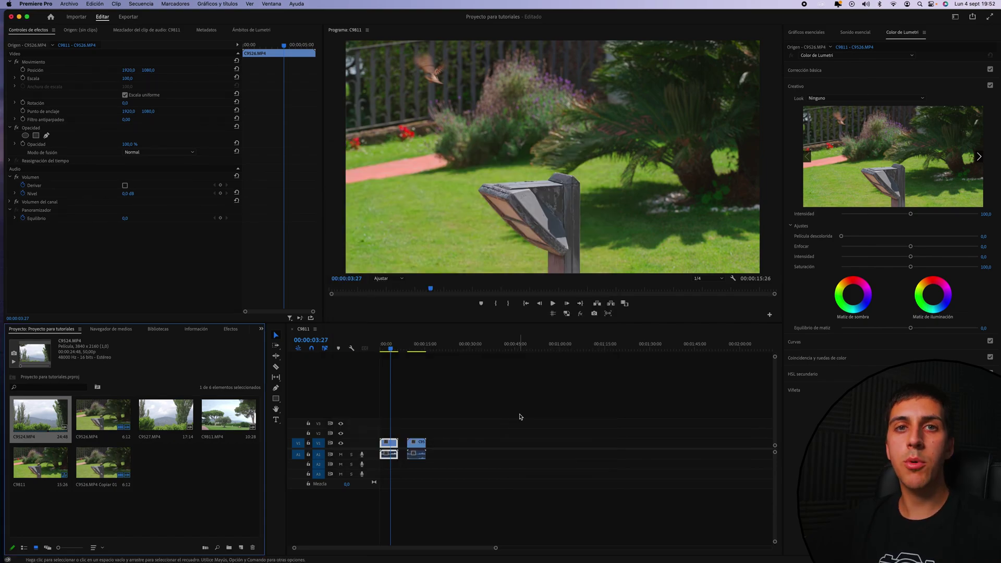